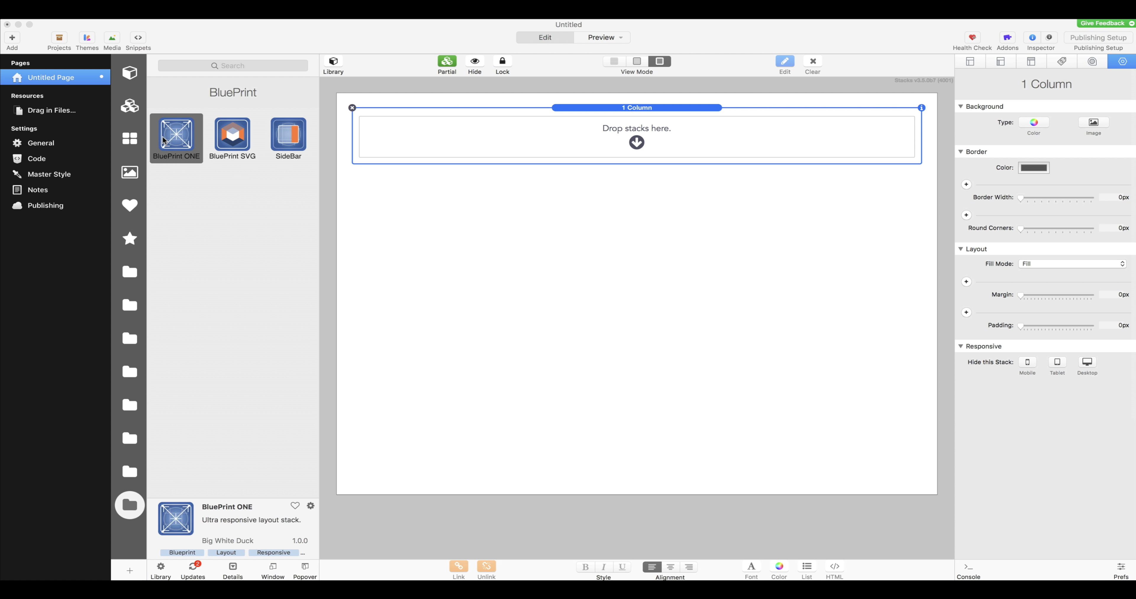
Step: Add a BluePrint ONE stack below the 1 Column stack and set its medium-device fill mode to Flexible
{"action": "left_click_drag", "start_coordinate": [176, 138], "coordinate": [699, 206]}
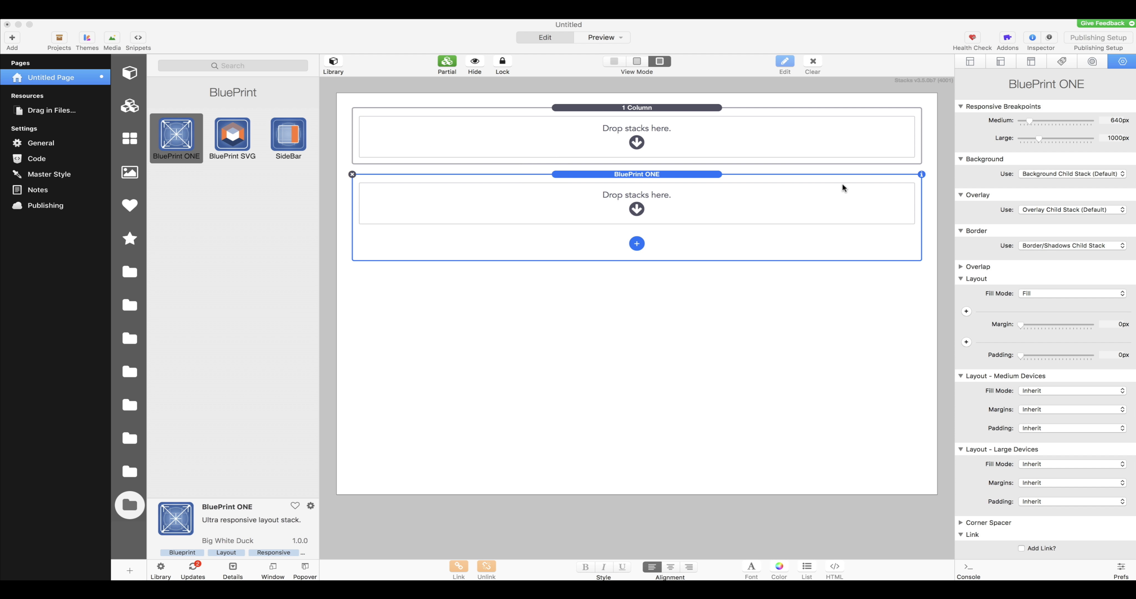
{"action": "scroll", "coordinate": [1027, 236], "scroll_direction": "down", "scroll_amount": 2}
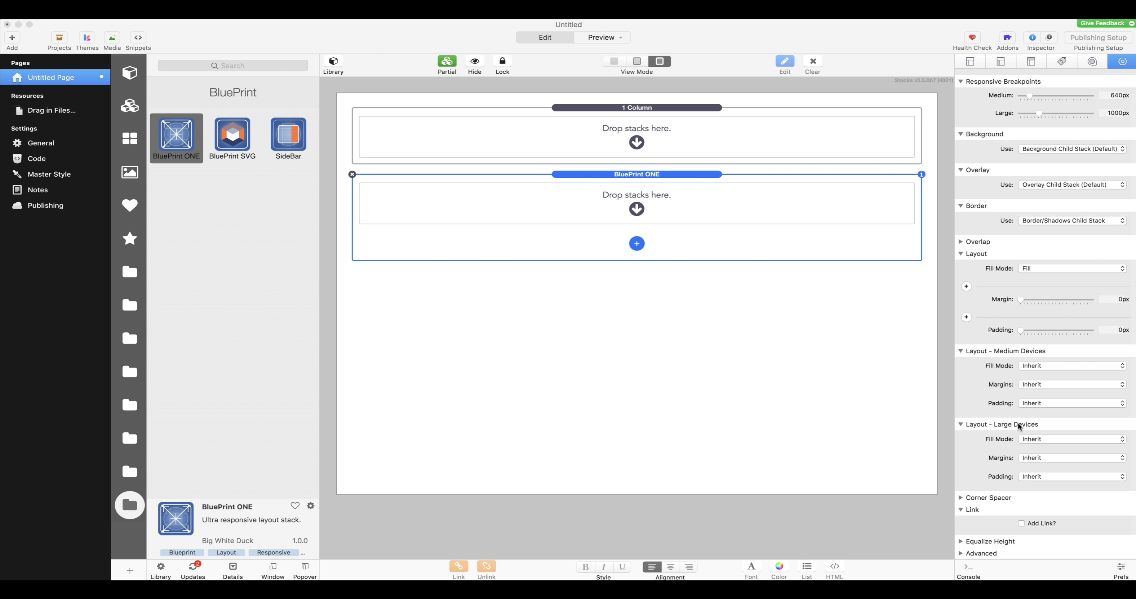
{"action": "left_click", "coordinate": [1054, 365]}
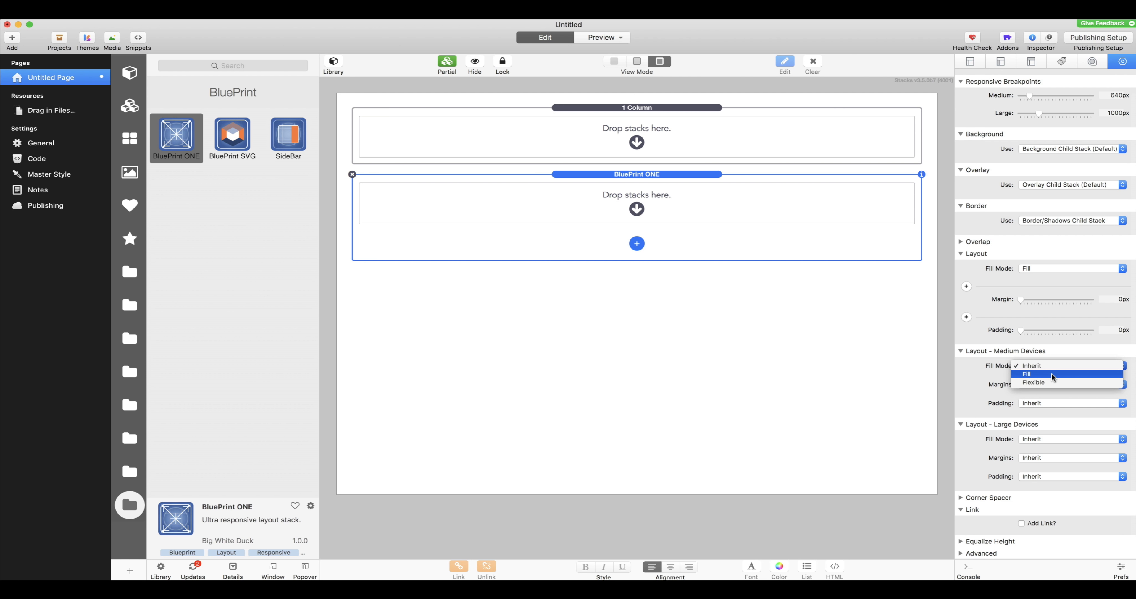
{"action": "left_click", "coordinate": [1054, 382]}
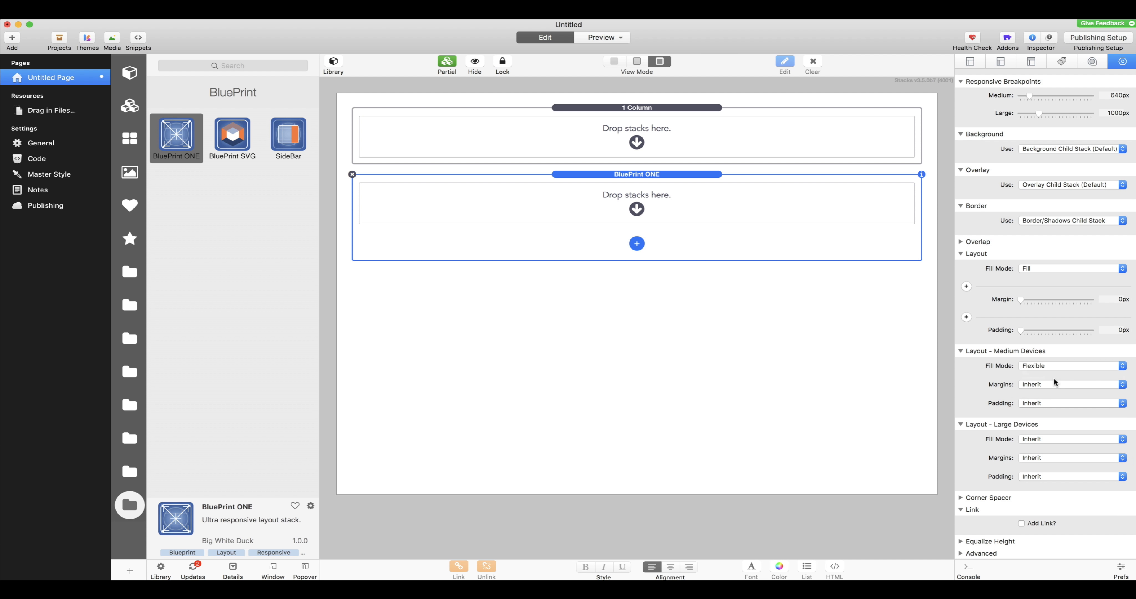
{"action": "scroll", "coordinate": [1064, 383], "scroll_direction": "down", "scroll_amount": 5}
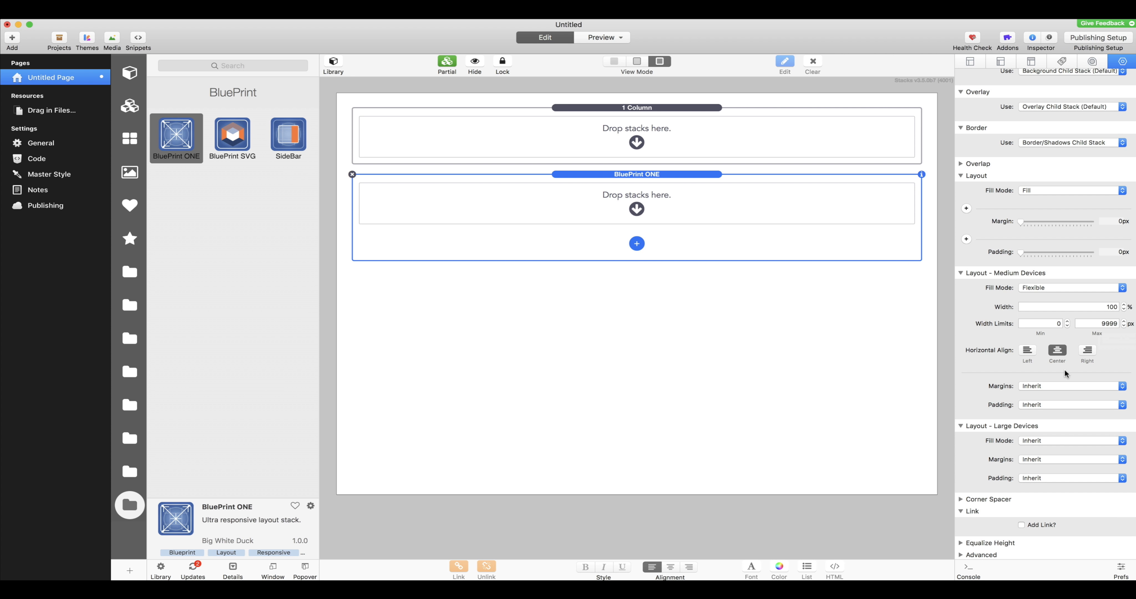
{"action": "scroll", "coordinate": [1095, 236], "scroll_direction": "up", "scroll_amount": 5}
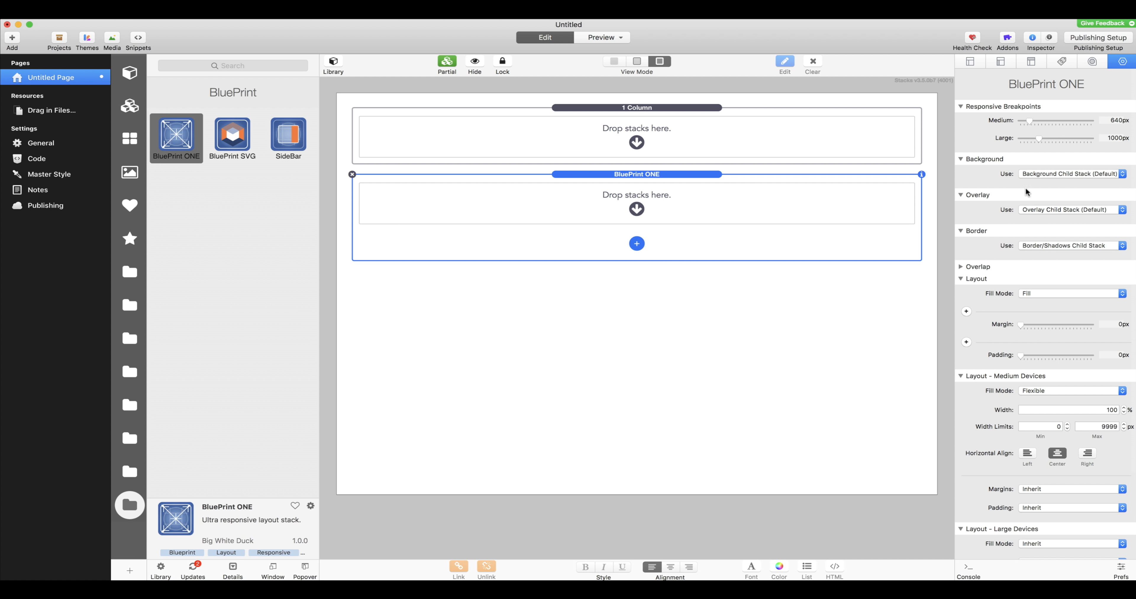
Step: Add a Background child stack to the BluePrint ONE stack
{"action": "left_click", "coordinate": [636, 244]}
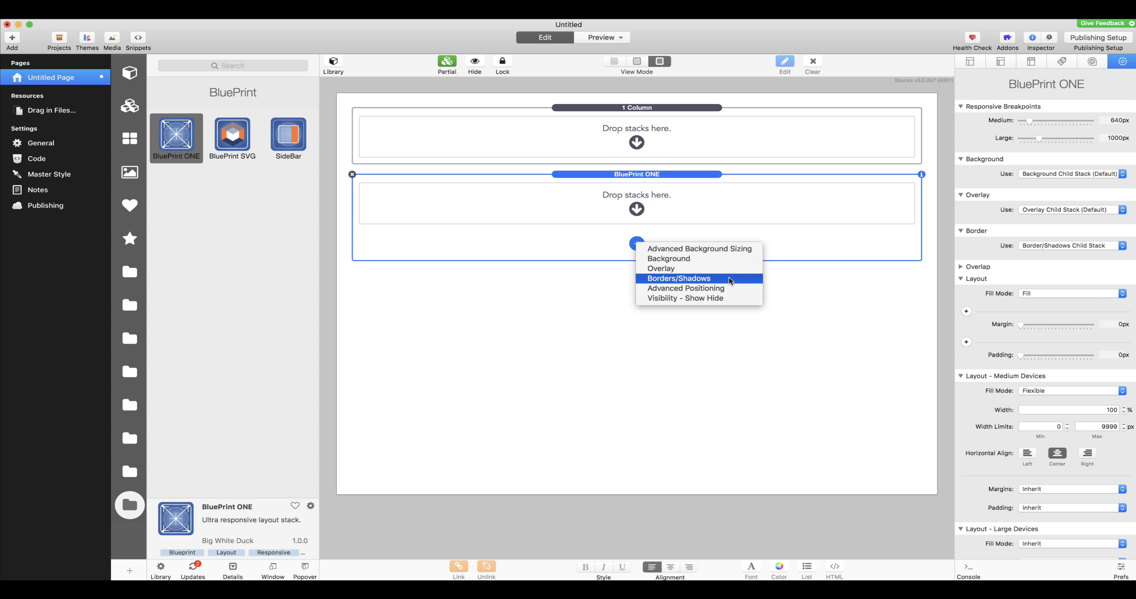
{"action": "left_click", "coordinate": [785, 334]}
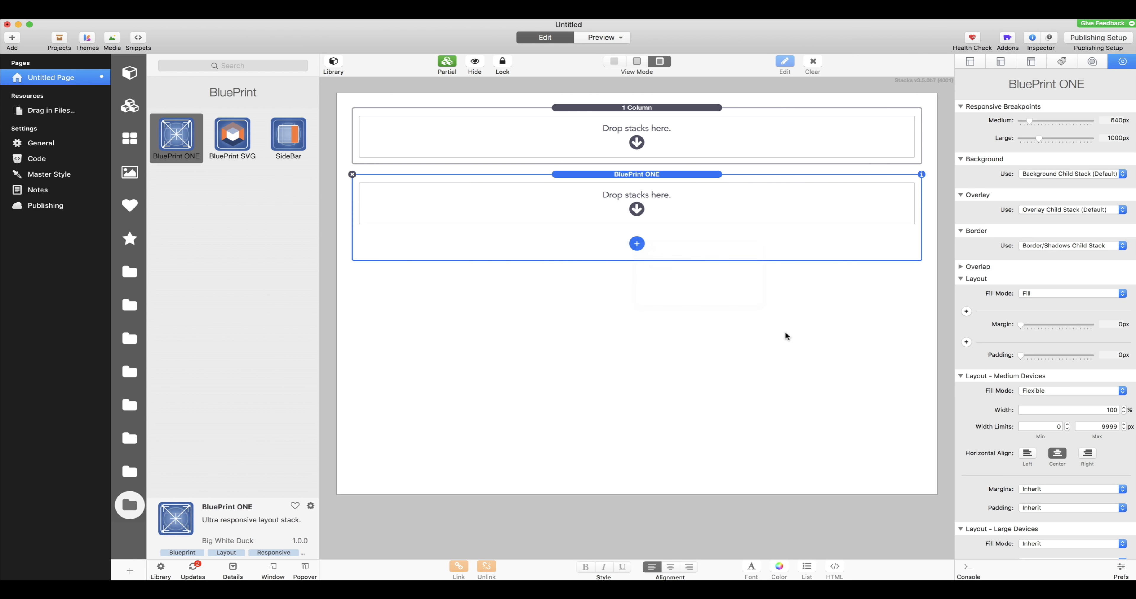
{"action": "left_click", "coordinate": [785, 334]}
{"action": "left_click", "coordinate": [651, 241]}
{"action": "left_click", "coordinate": [640, 246]}
{"action": "left_click", "coordinate": [662, 255]}
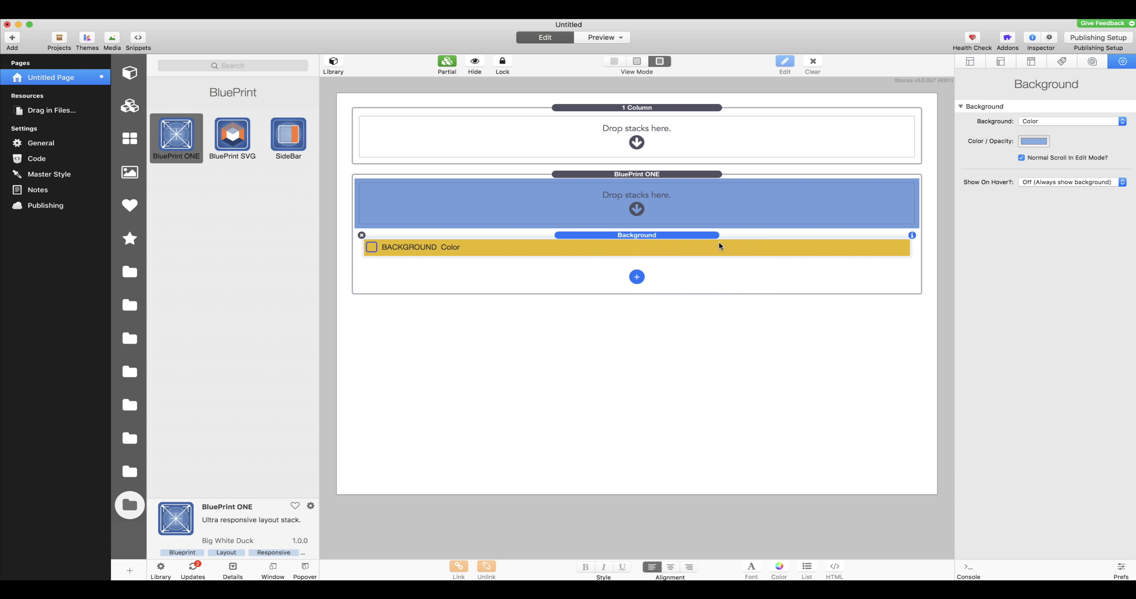
Step: Change the Background child stack's type to Gradient and view the available gradient types
{"action": "left_click", "coordinate": [1035, 123]}
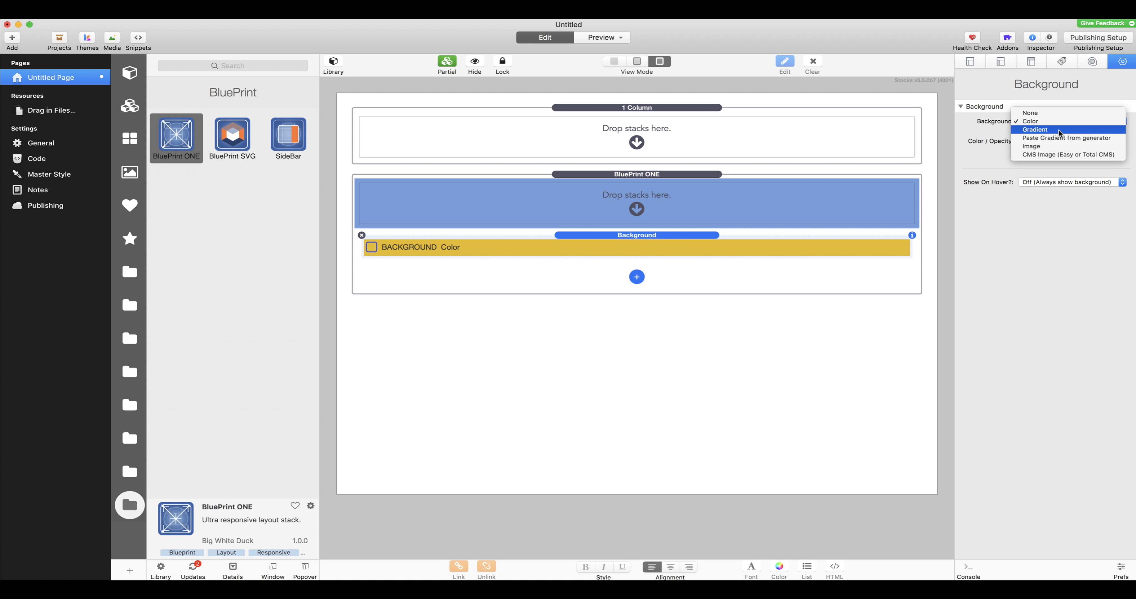
{"action": "left_click", "coordinate": [1043, 130]}
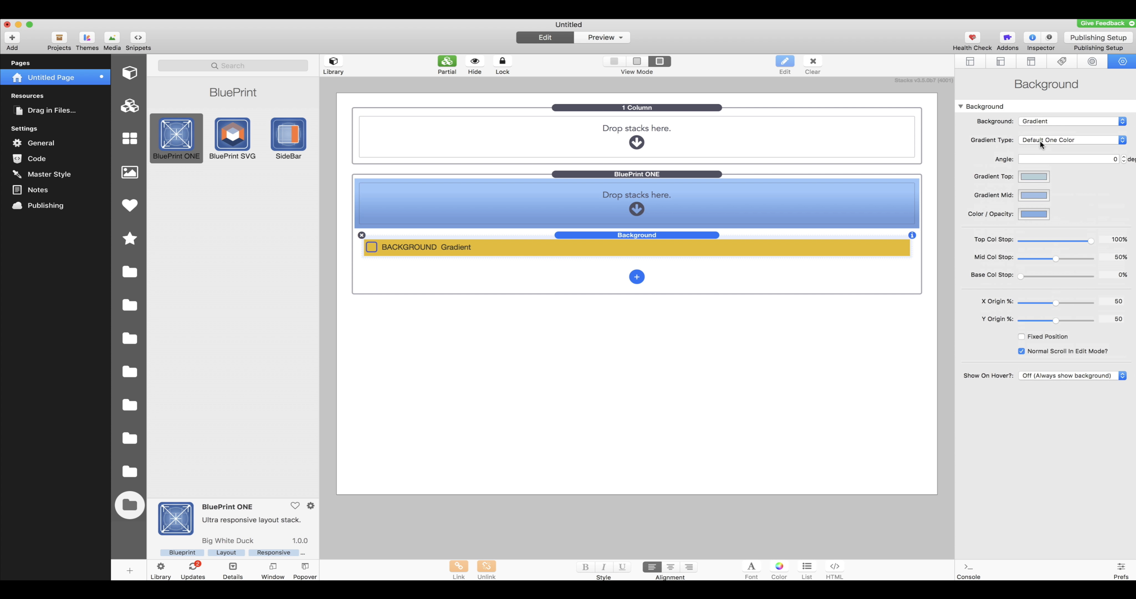
{"action": "left_click", "coordinate": [1066, 140]}
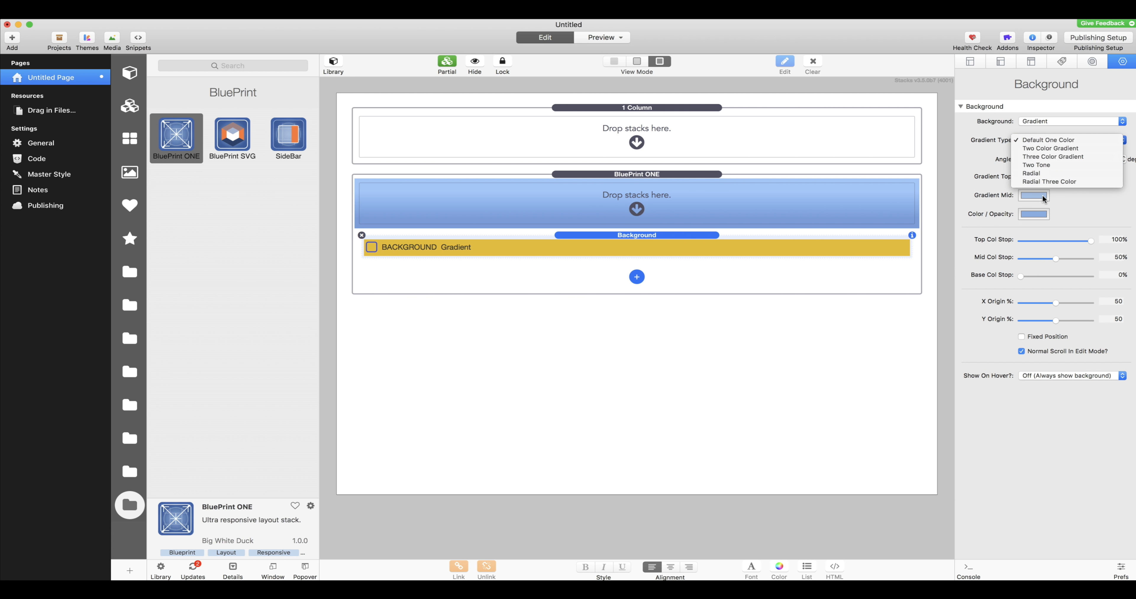
{"action": "left_click", "coordinate": [975, 154]}
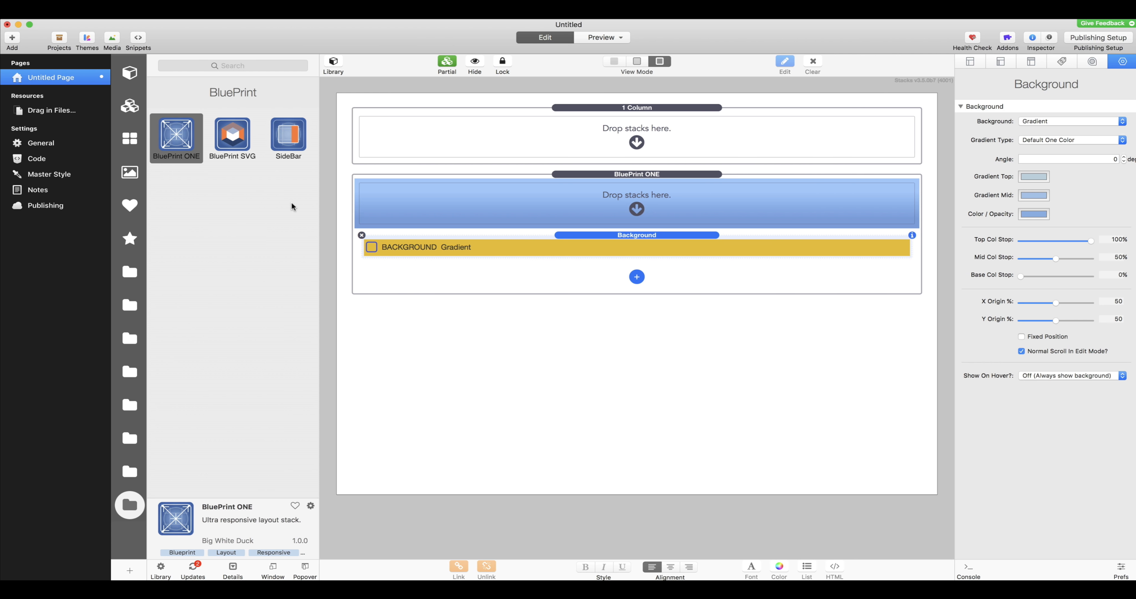
Step: Add a second BluePrint ONE stack below the first and copy the gradient Background child stack into it
{"action": "left_click", "coordinate": [185, 143]}
{"action": "left_click_drag", "start_coordinate": [220, 151], "coordinate": [604, 329]}
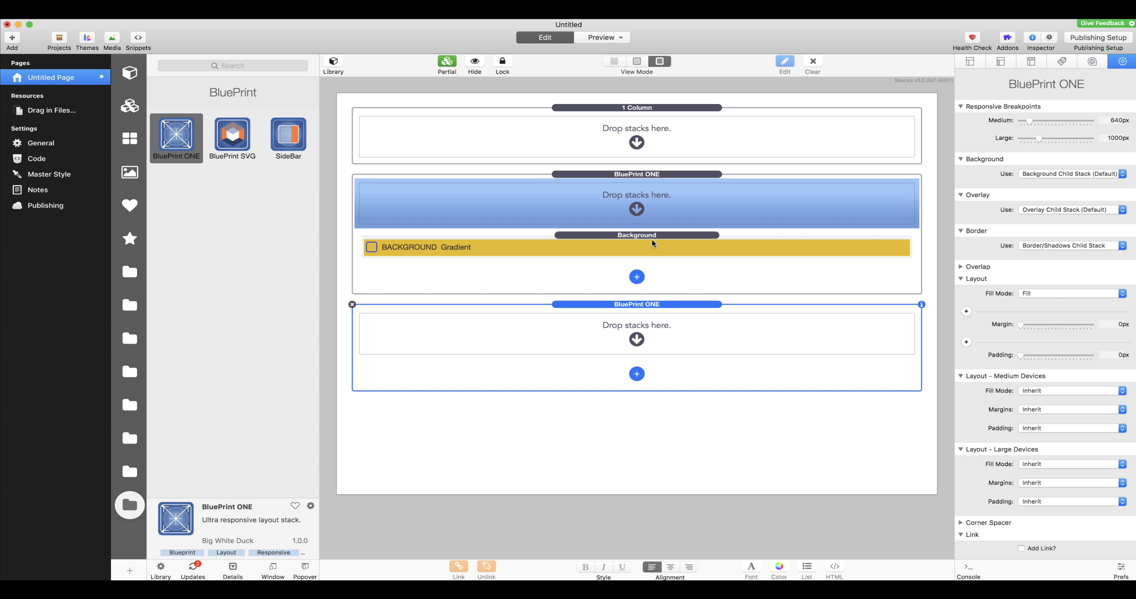
{"action": "left_click_drag", "start_coordinate": [651, 239], "coordinate": [653, 375]}
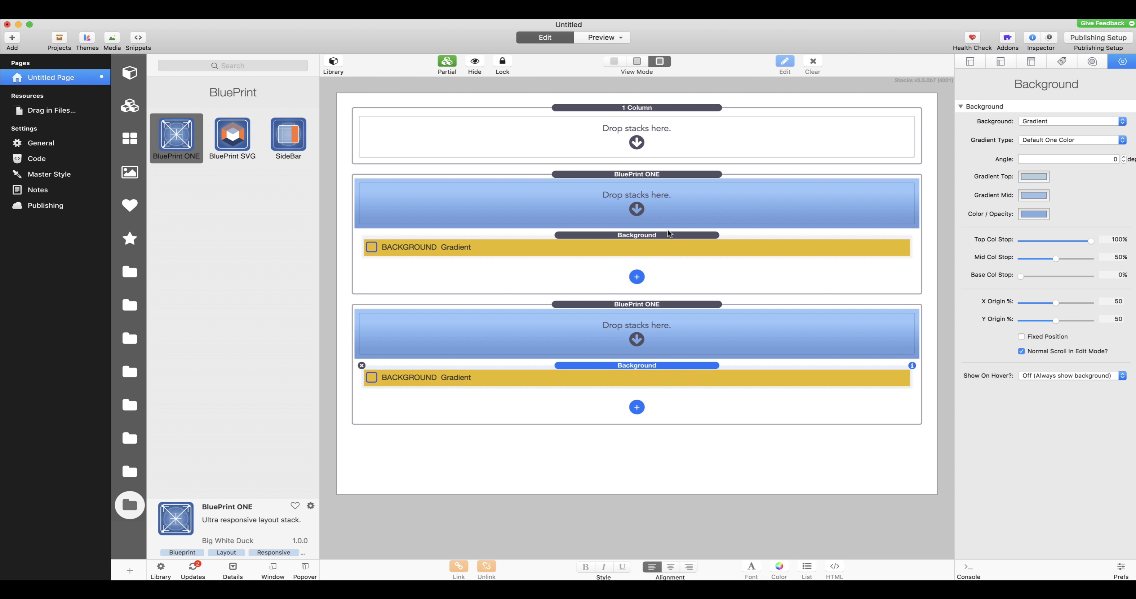
Step: Review the background source options available for the first BluePrint ONE stack
{"action": "left_click", "coordinate": [692, 175]}
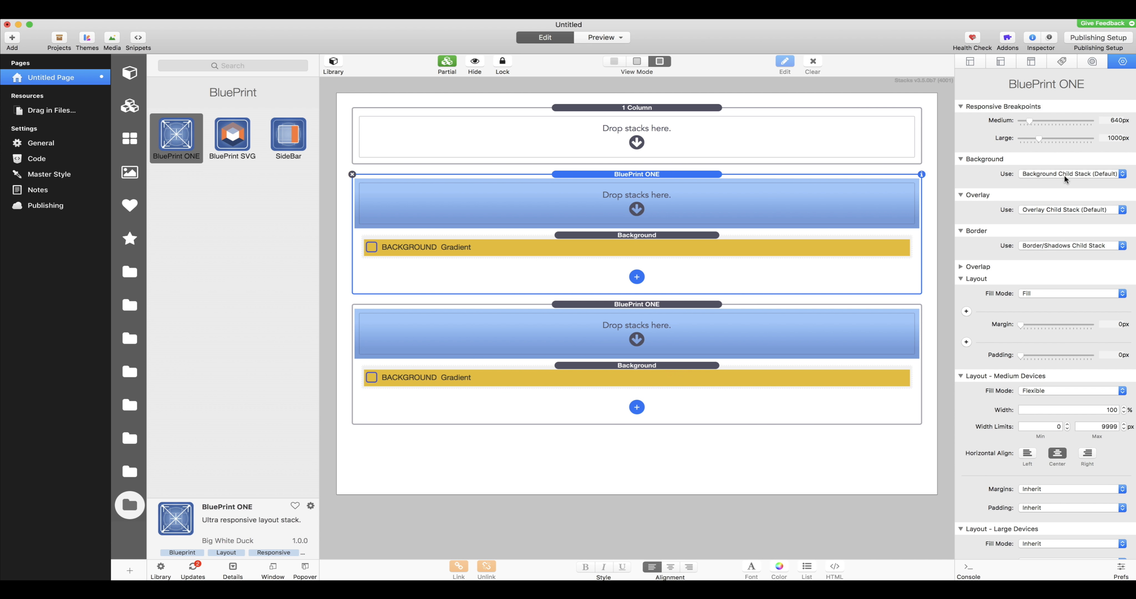
{"action": "left_click", "coordinate": [1078, 174]}
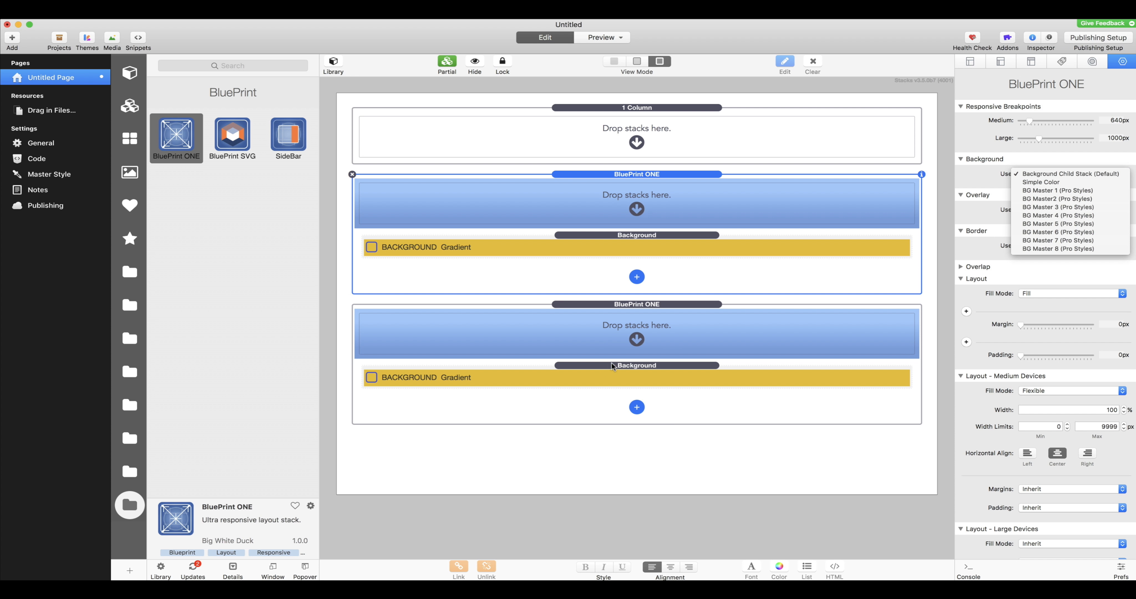
{"action": "left_click", "coordinate": [367, 303]}
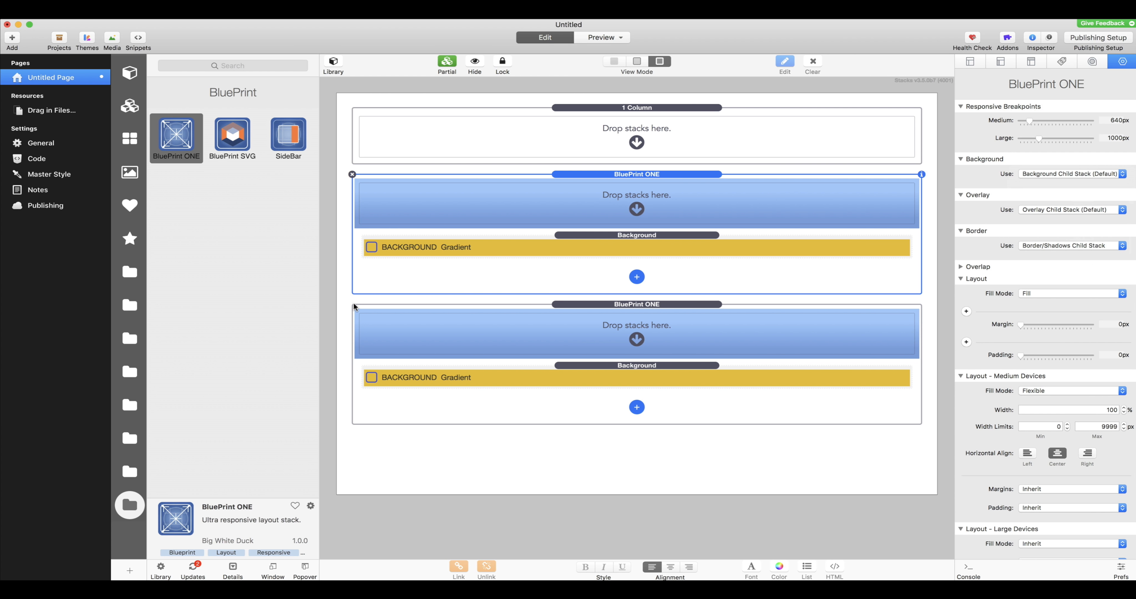
Step: Delete the second BluePrint ONE stack and the empty 1 Column stack from the page
{"action": "left_click", "coordinate": [353, 306]}
{"action": "left_click", "coordinate": [353, 304]}
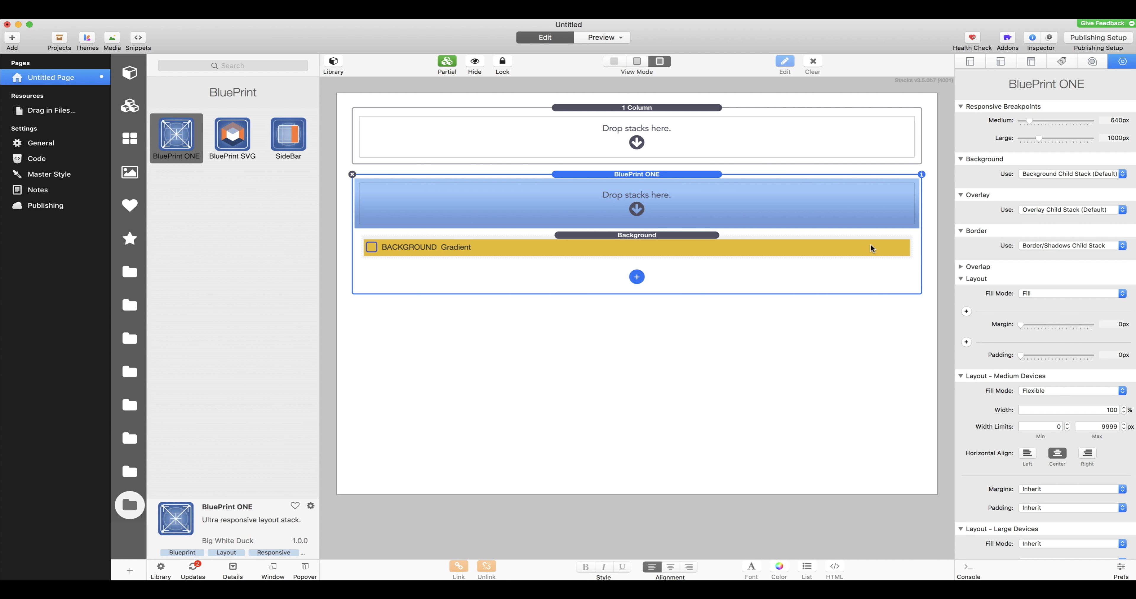
{"action": "left_click", "coordinate": [609, 110]}
{"action": "left_click", "coordinate": [352, 108]}
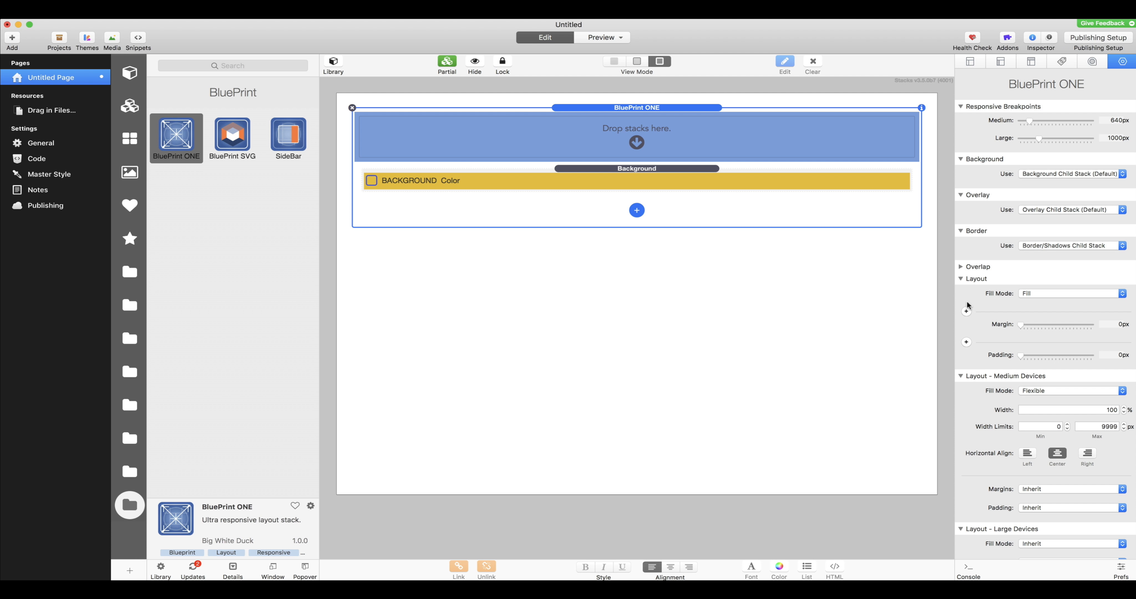
Step: Examine the BluePrint ONE stack's settings, including breakpoints, background, overlay, border, and default, medium and large device layouts
{"action": "scroll", "coordinate": [994, 476], "scroll_direction": "down", "scroll_amount": 5}
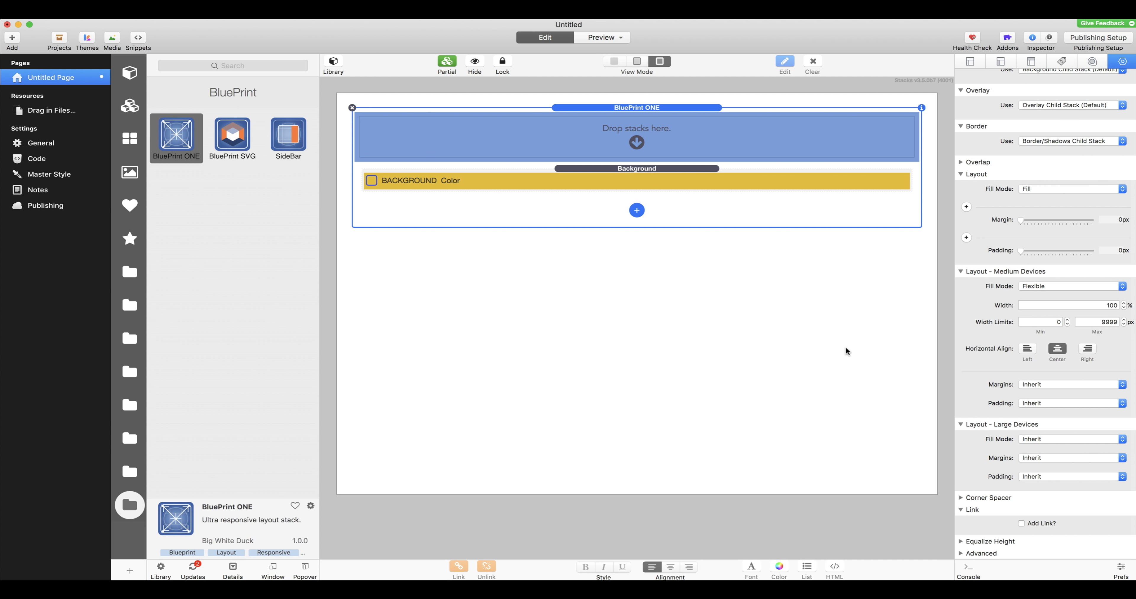
{"action": "scroll", "coordinate": [1033, 247], "scroll_direction": "up", "scroll_amount": 2}
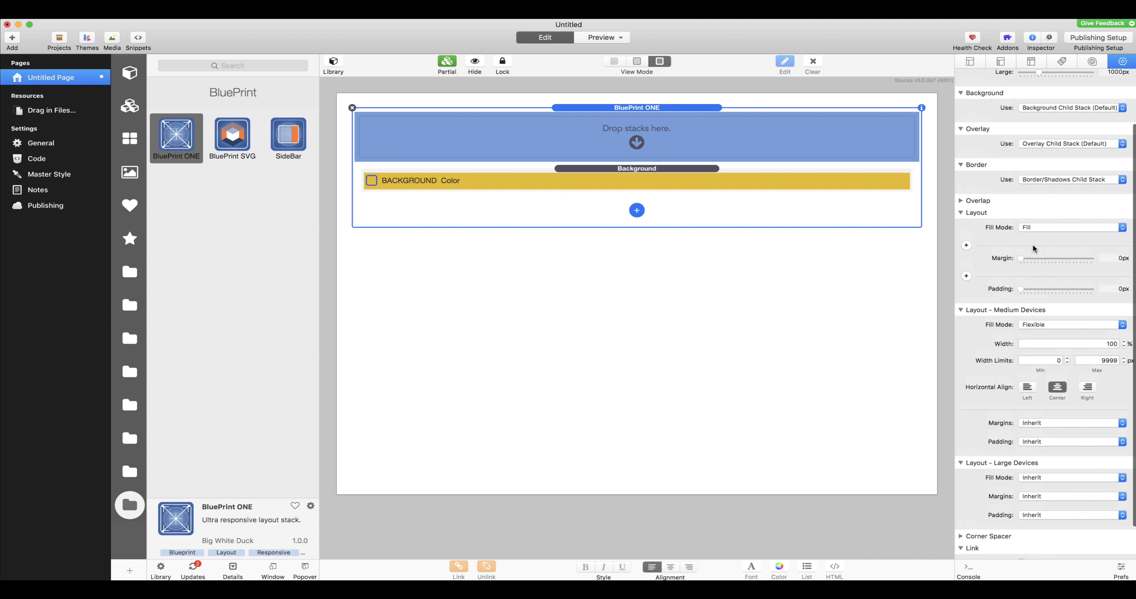
{"action": "scroll", "coordinate": [1032, 246], "scroll_direction": "up", "scroll_amount": 1}
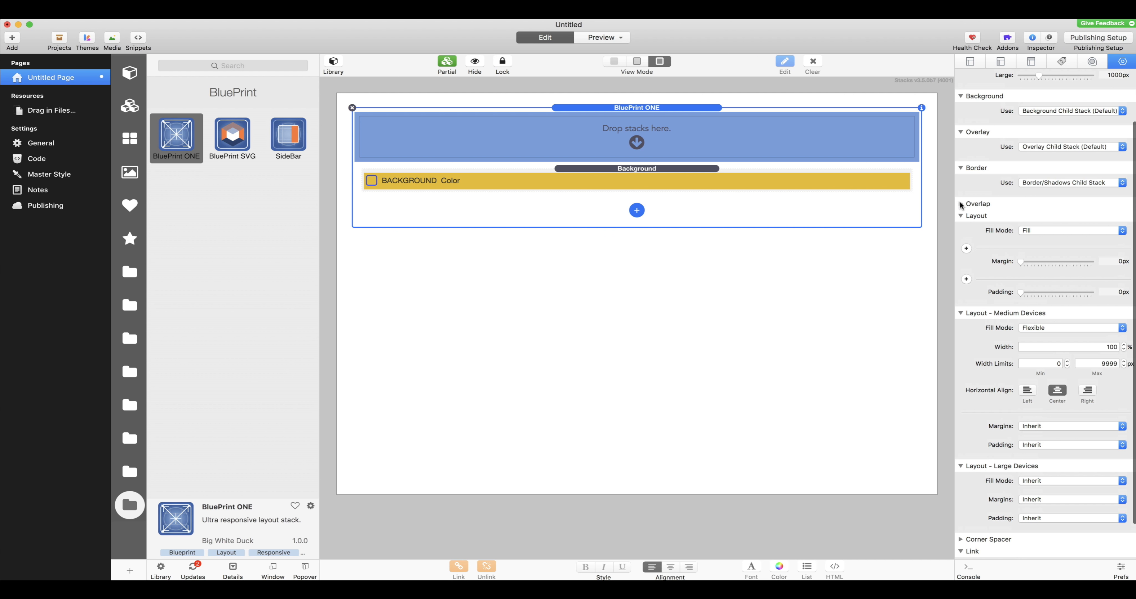
{"action": "scroll", "coordinate": [992, 429], "scroll_direction": "down", "scroll_amount": 2}
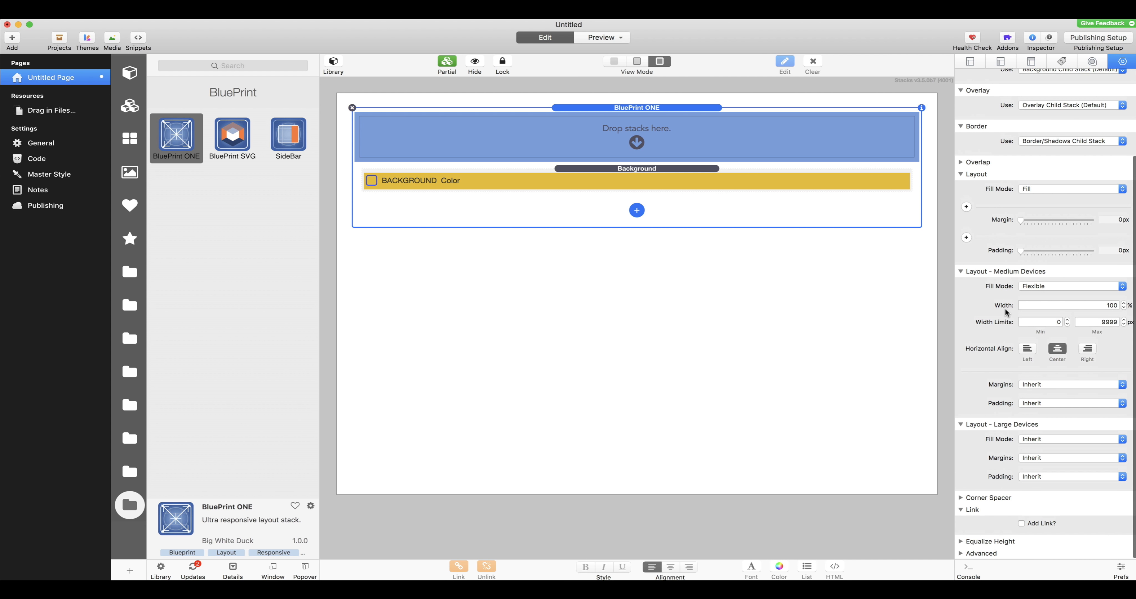
{"action": "scroll", "coordinate": [1006, 313], "scroll_direction": "up", "scroll_amount": 5}
{"action": "scroll", "coordinate": [998, 304], "scroll_direction": "down", "scroll_amount": 4}
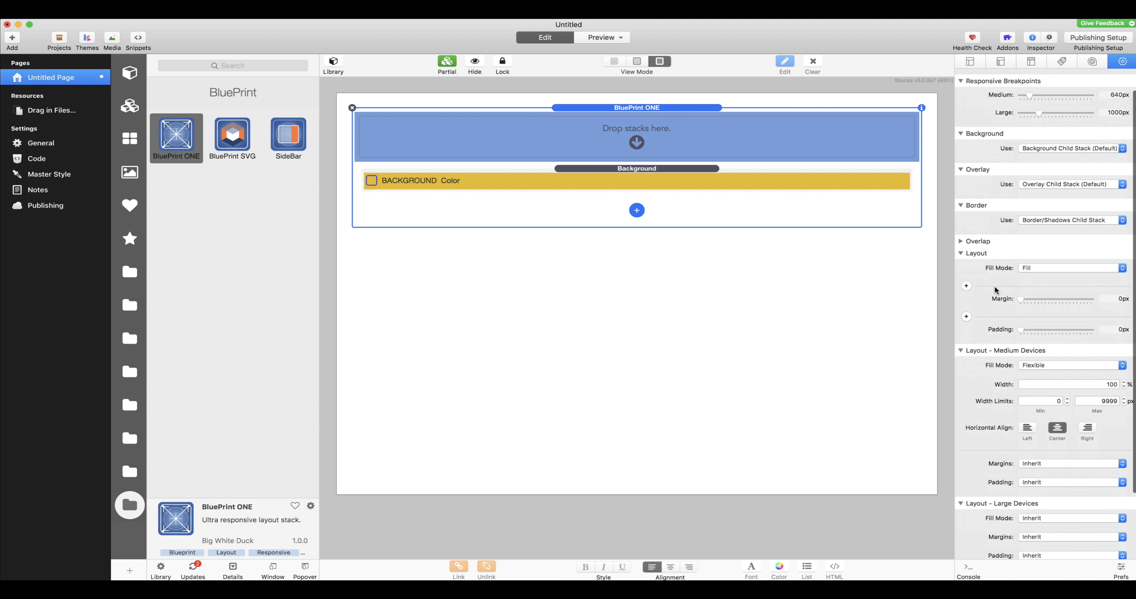
{"action": "scroll", "coordinate": [994, 351], "scroll_direction": "down", "scroll_amount": 2}
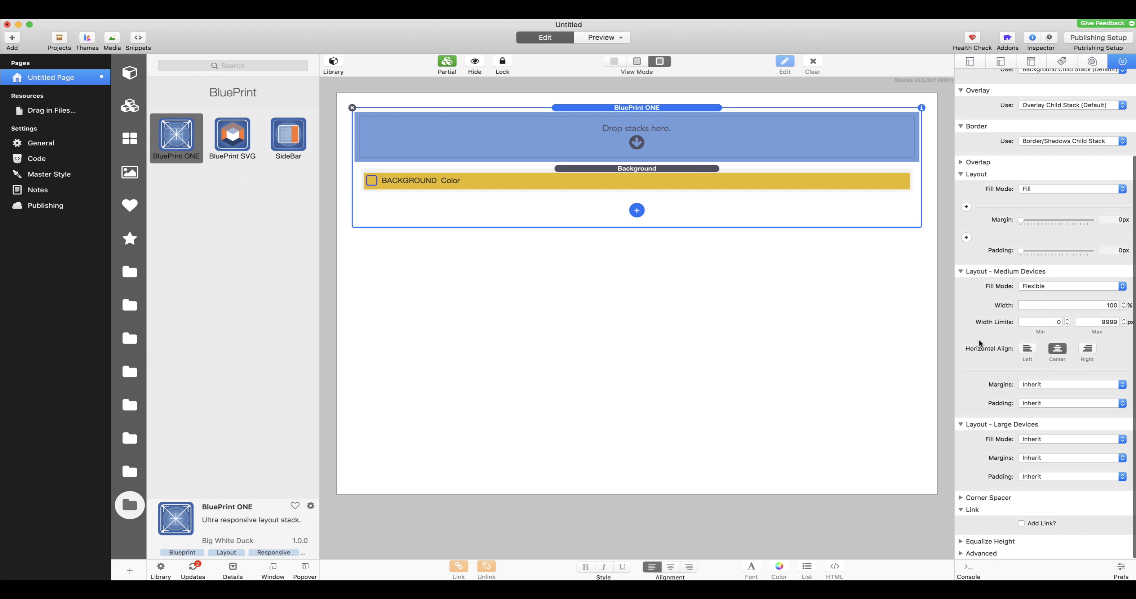
{"action": "scroll", "coordinate": [987, 180], "scroll_direction": "up", "scroll_amount": 5}
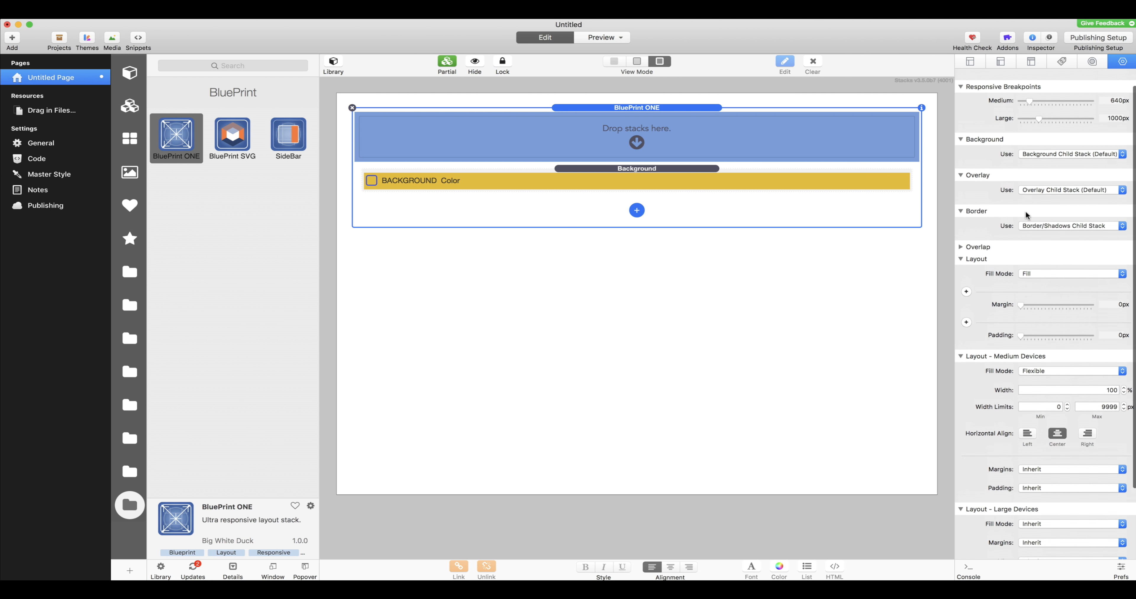
{"action": "scroll", "coordinate": [1022, 237], "scroll_direction": "down", "scroll_amount": 5}
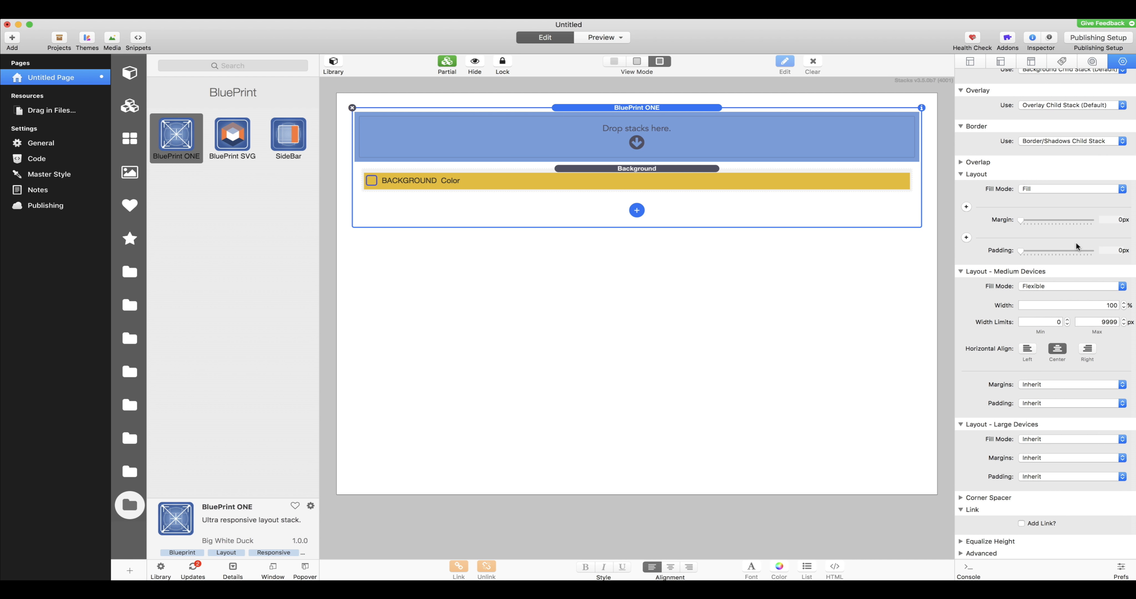
Step: Set the BluePrint ONE stack's default layout padding to 100px
{"action": "scroll", "coordinate": [1076, 241], "scroll_direction": "up", "scroll_amount": 2}
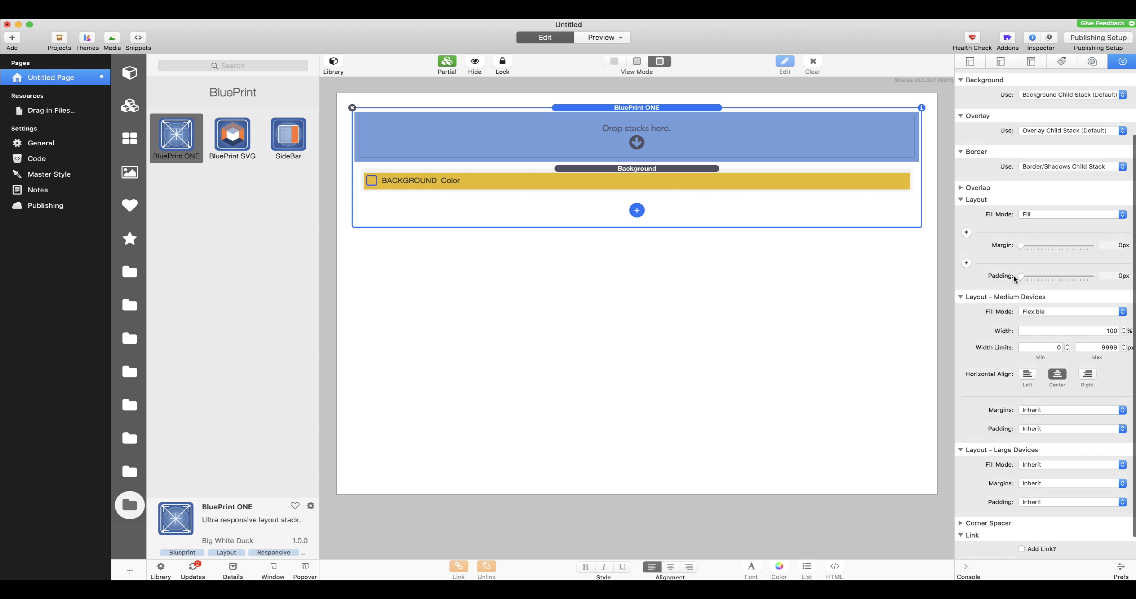
{"action": "left_click_drag", "start_coordinate": [1020, 277], "coordinate": [1089, 289]}
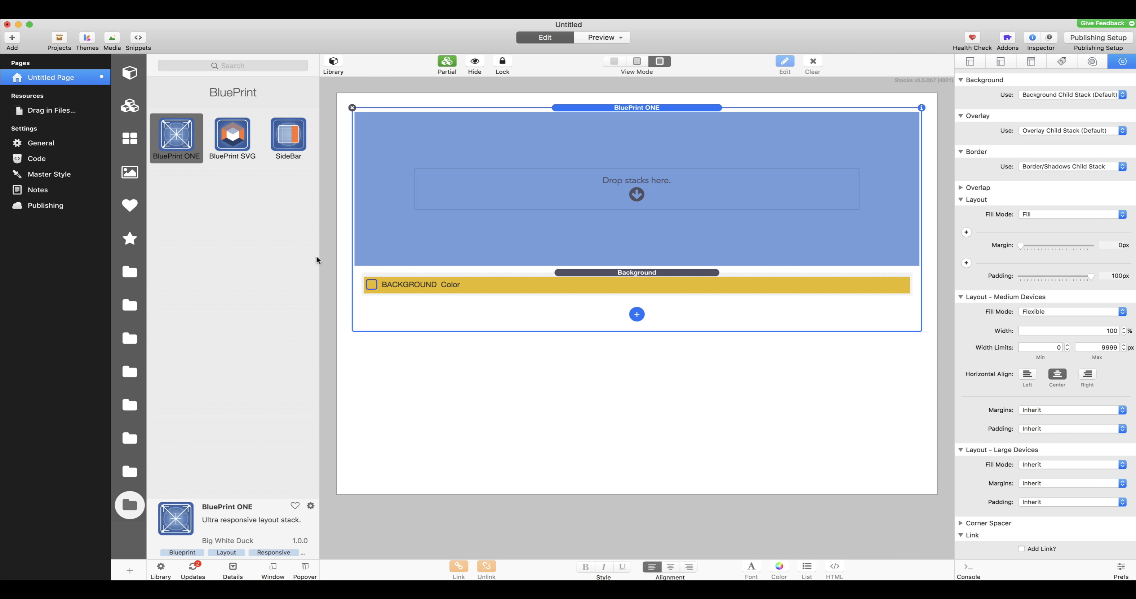
Step: Place a Paragraph Pro stack inside the BluePrint ONE stack and hide the stacks library
{"action": "left_click", "coordinate": [130, 270]}
{"action": "scroll", "coordinate": [233, 335], "scroll_direction": "down", "scroll_amount": 20}
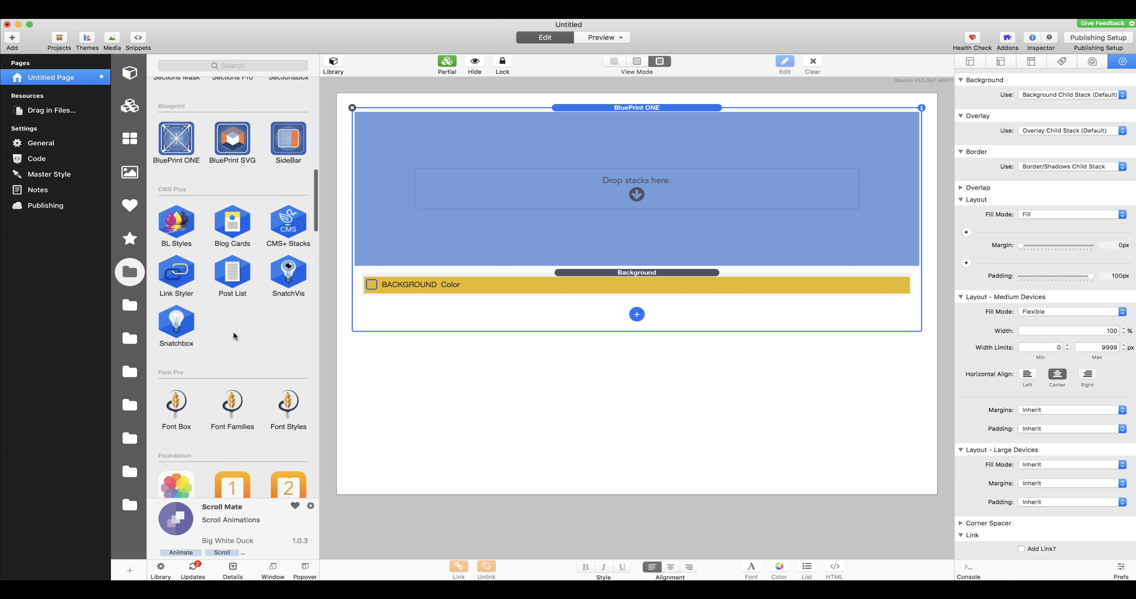
{"action": "left_click_drag", "start_coordinate": [233, 275], "coordinate": [526, 196]}
{"action": "left_click", "coordinate": [334, 61]}
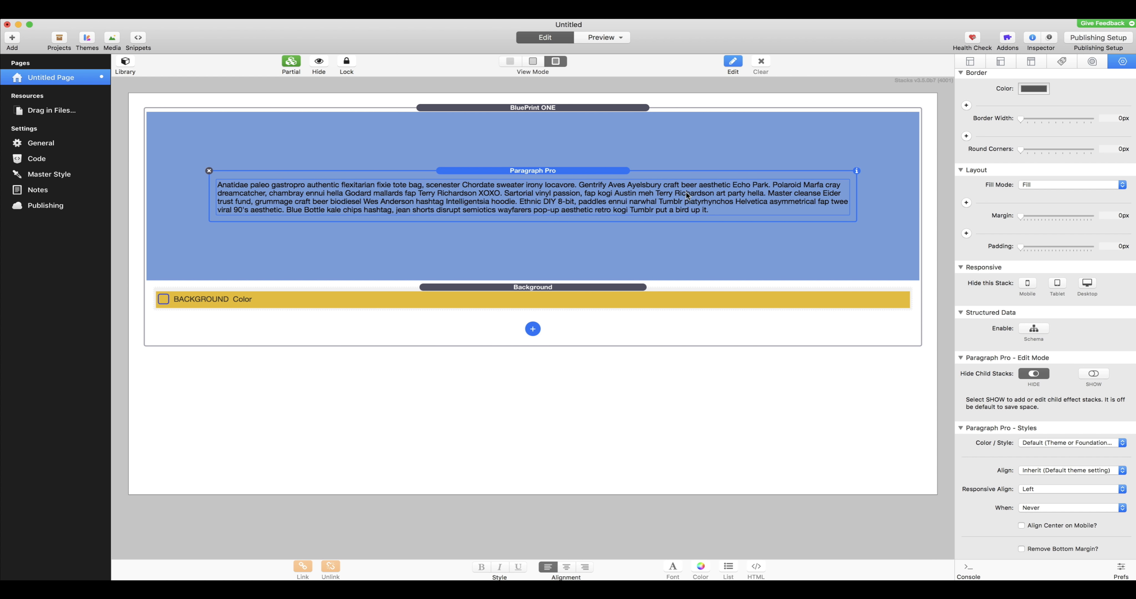
Step: Preview the page, narrow the preview width to check the padded paragraph, and return to editing
{"action": "left_click", "coordinate": [602, 37]}
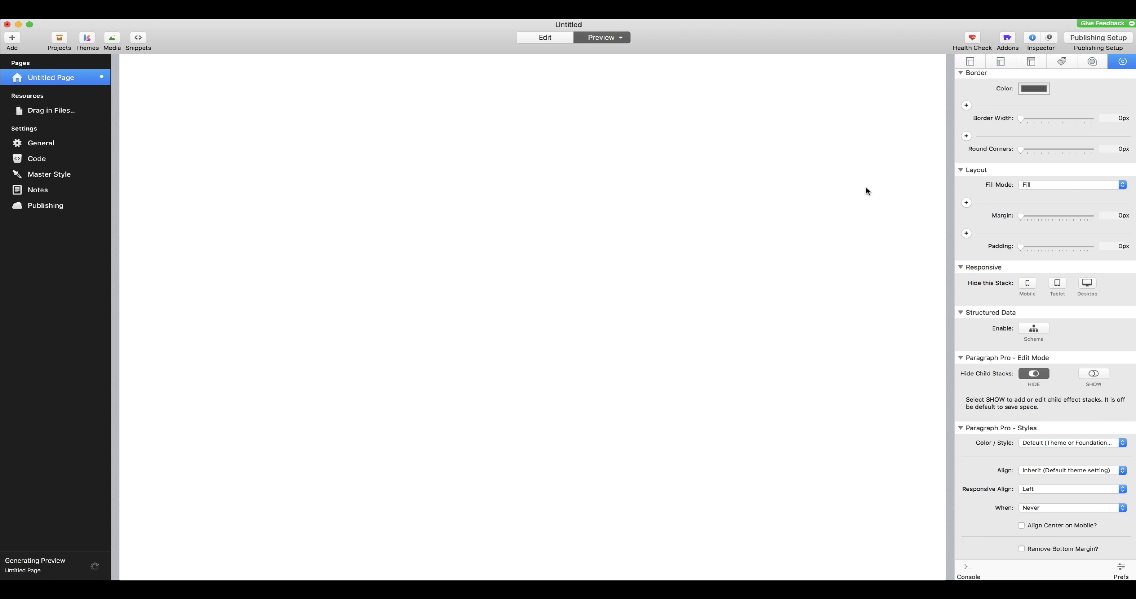
{"action": "left_click_drag", "start_coordinate": [940, 231], "coordinate": [882, 216]}
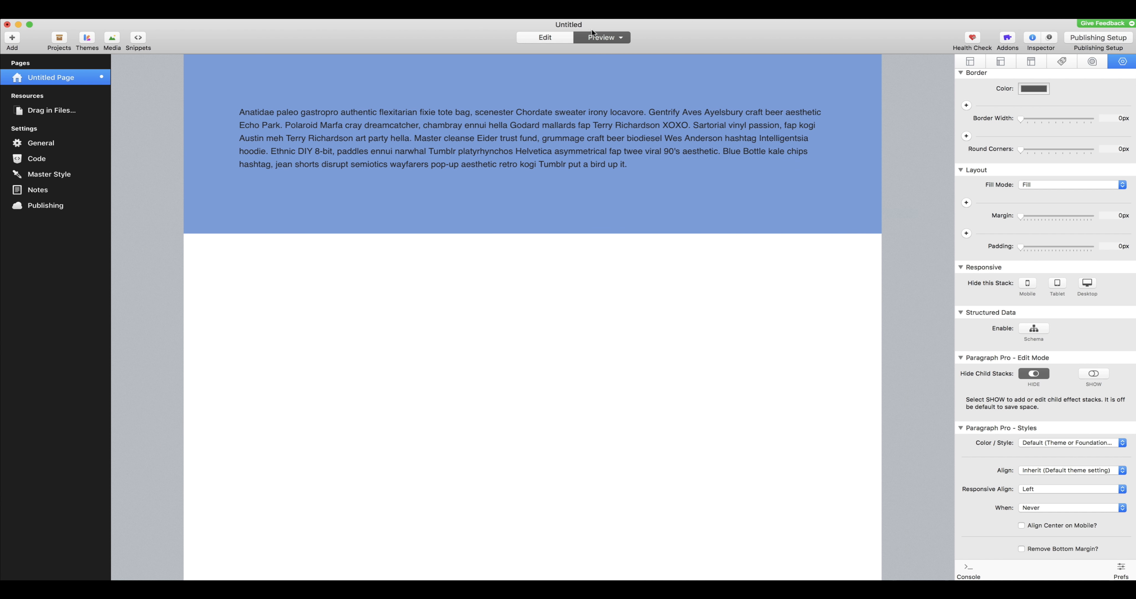
{"action": "left_click", "coordinate": [552, 38]}
Step: Select the BluePrint ONE stack and set its medium-device fill mode to Inherit
{"action": "scroll", "coordinate": [1072, 463], "scroll_direction": "down", "scroll_amount": 10}
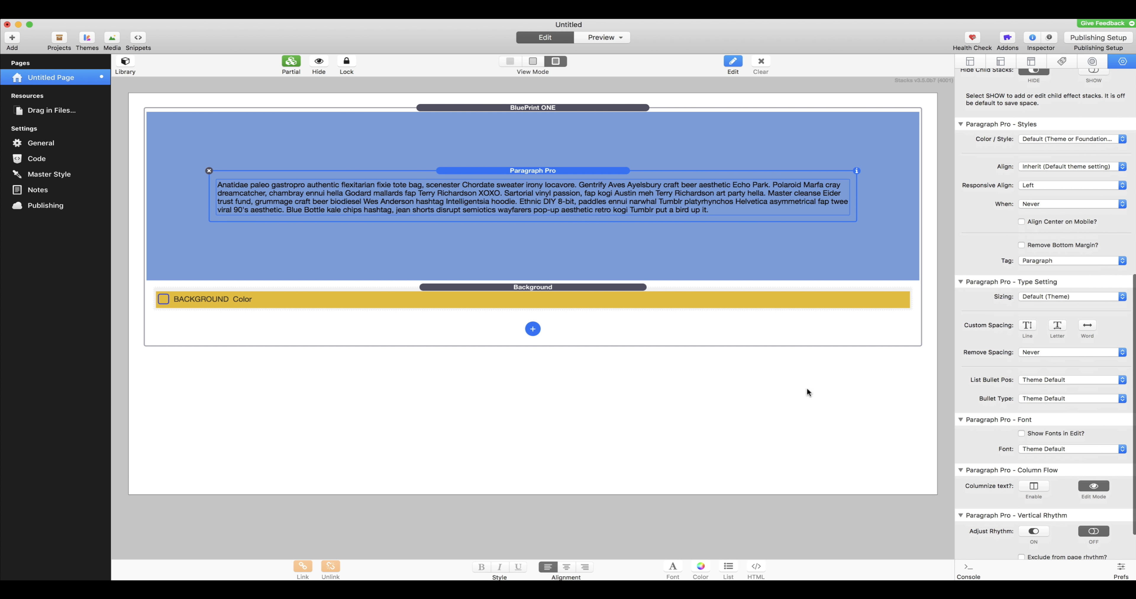
{"action": "left_click", "coordinate": [616, 115]}
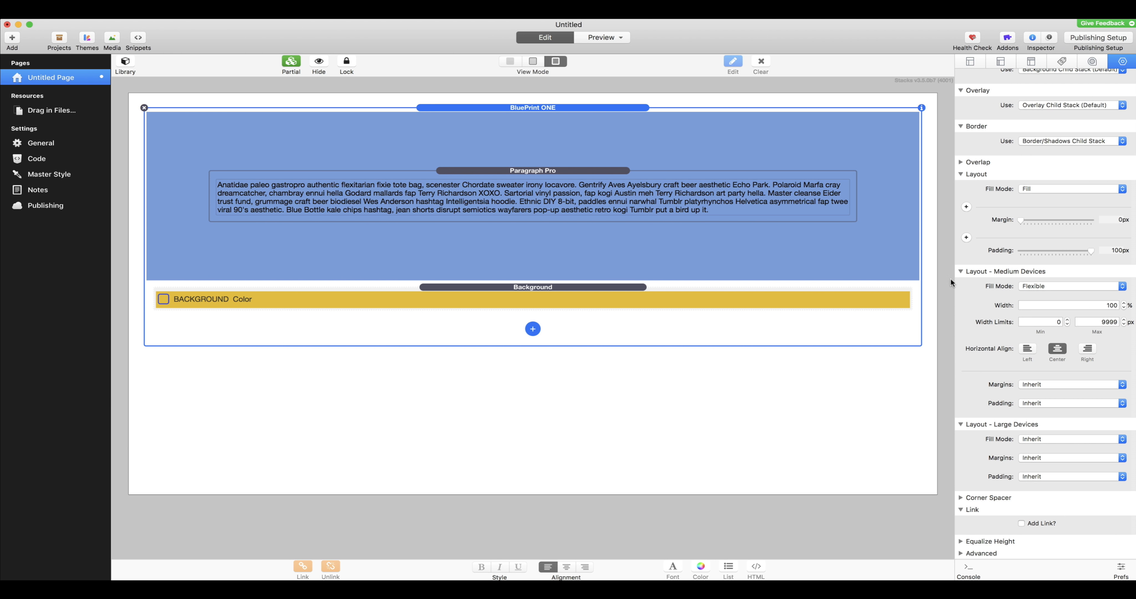
{"action": "scroll", "coordinate": [1092, 403], "scroll_direction": "down", "scroll_amount": 2}
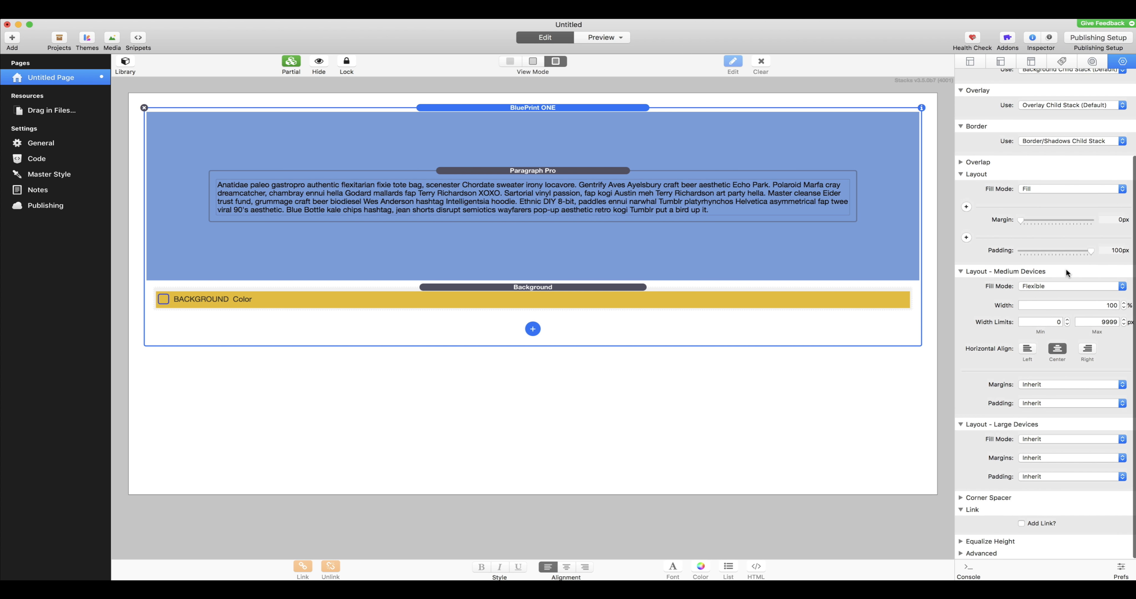
{"action": "scroll", "coordinate": [1065, 268], "scroll_direction": "up", "scroll_amount": 2}
{"action": "scroll", "coordinate": [1033, 309], "scroll_direction": "down", "scroll_amount": 2}
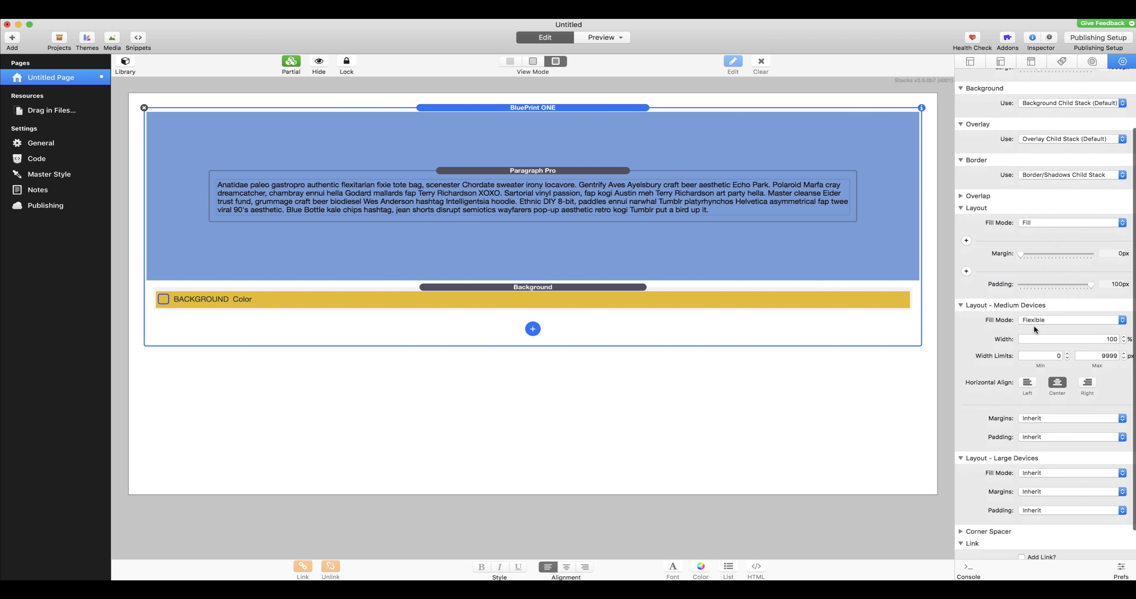
{"action": "left_click", "coordinate": [1032, 286]}
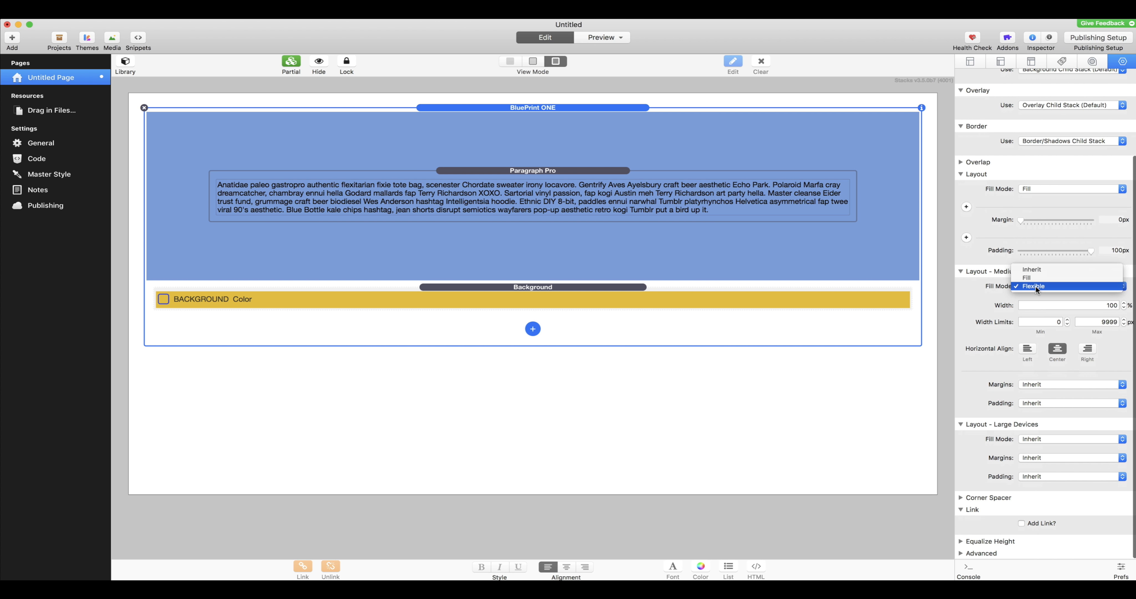
{"action": "left_click", "coordinate": [1052, 266]}
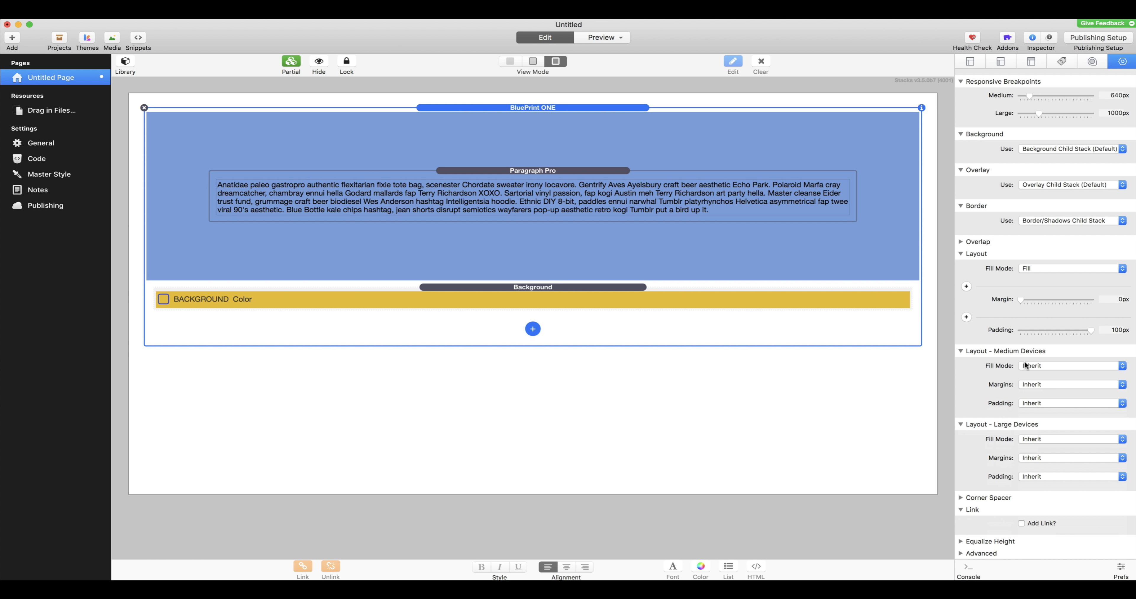
Step: Set the medium-device padding to Basic at 46px and the medium-device margins to Detailed
{"action": "left_click", "coordinate": [1046, 402]}
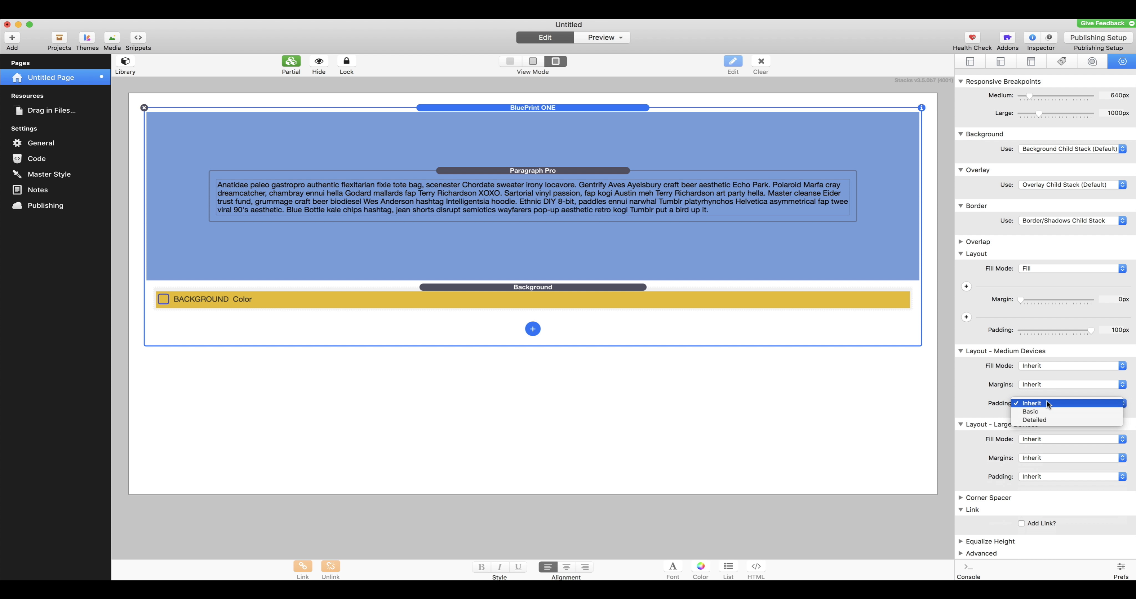
{"action": "left_click", "coordinate": [1046, 402]}
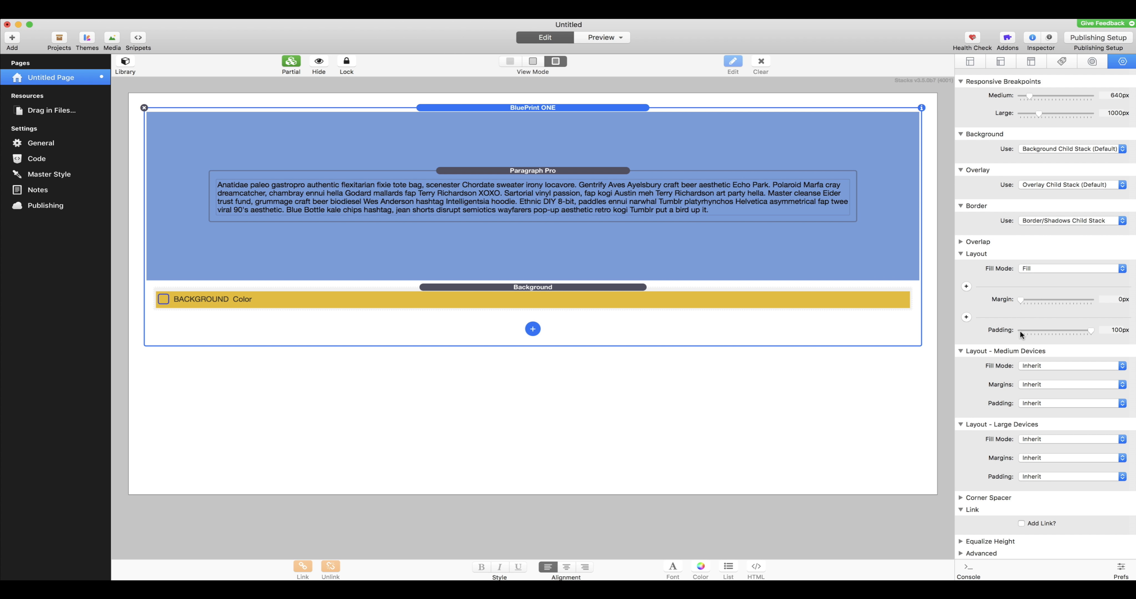
{"action": "left_click", "coordinate": [1041, 404]}
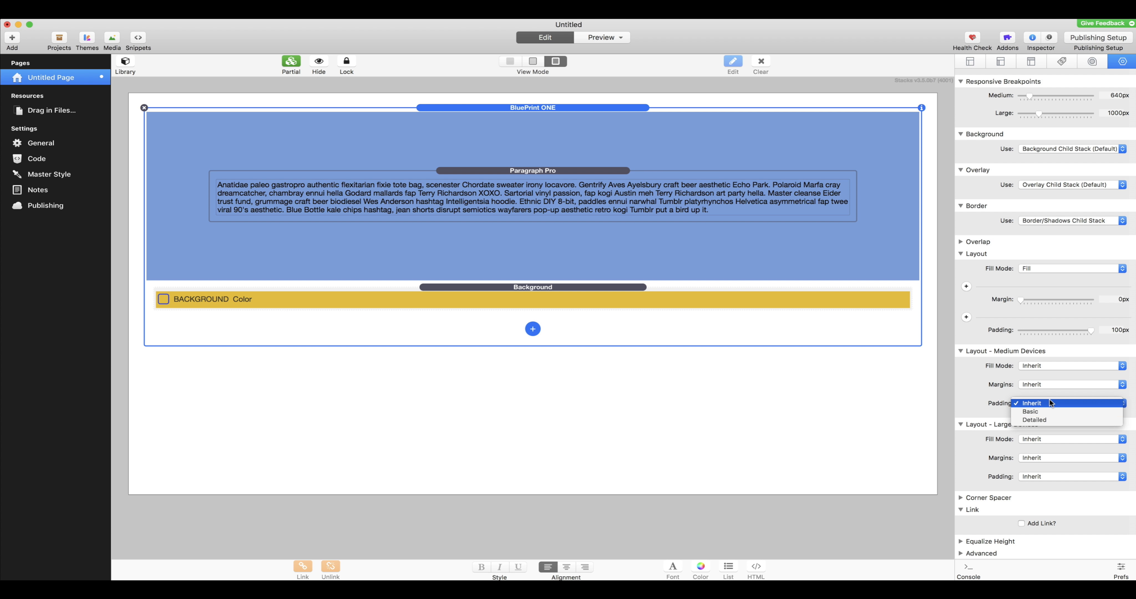
{"action": "left_click", "coordinate": [1052, 413]}
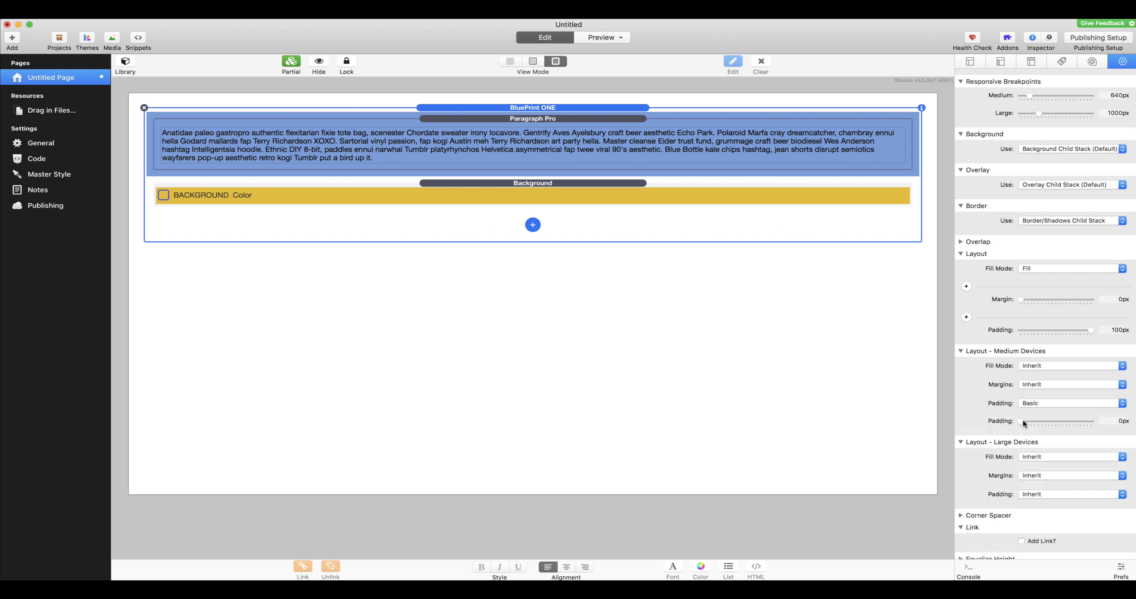
{"action": "left_click_drag", "start_coordinate": [1023, 422], "coordinate": [1051, 419]}
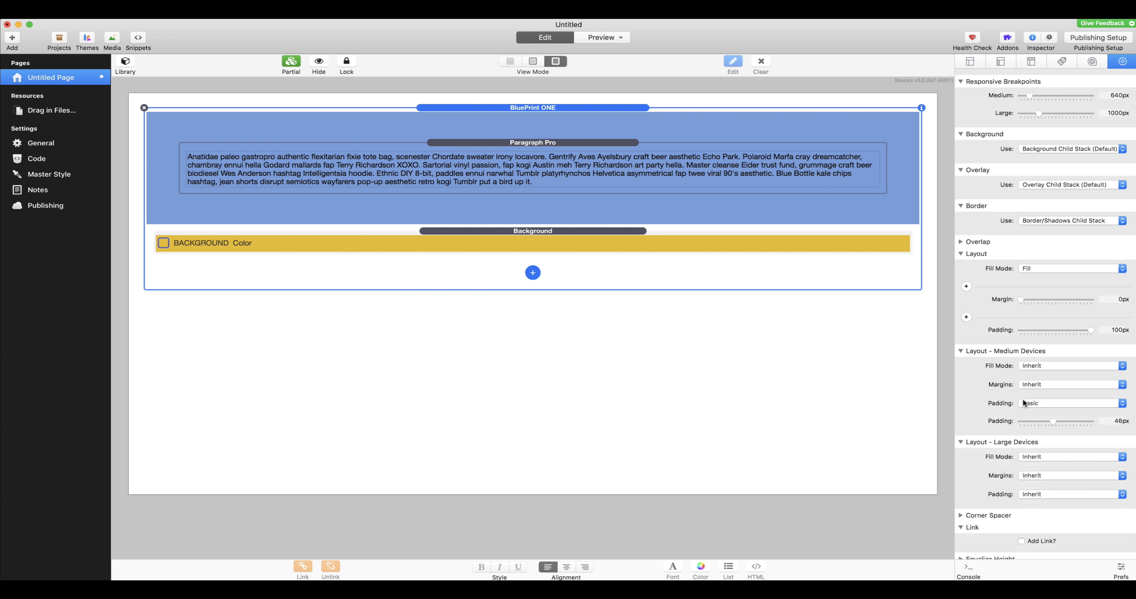
{"action": "left_click", "coordinate": [1052, 381]}
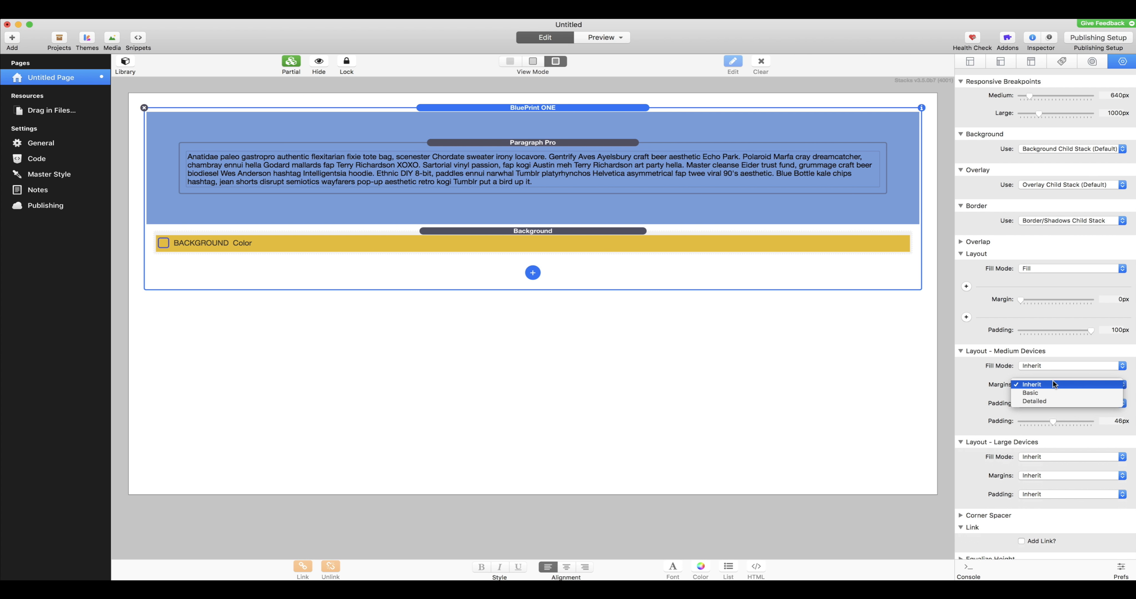
{"action": "left_click", "coordinate": [1058, 402]}
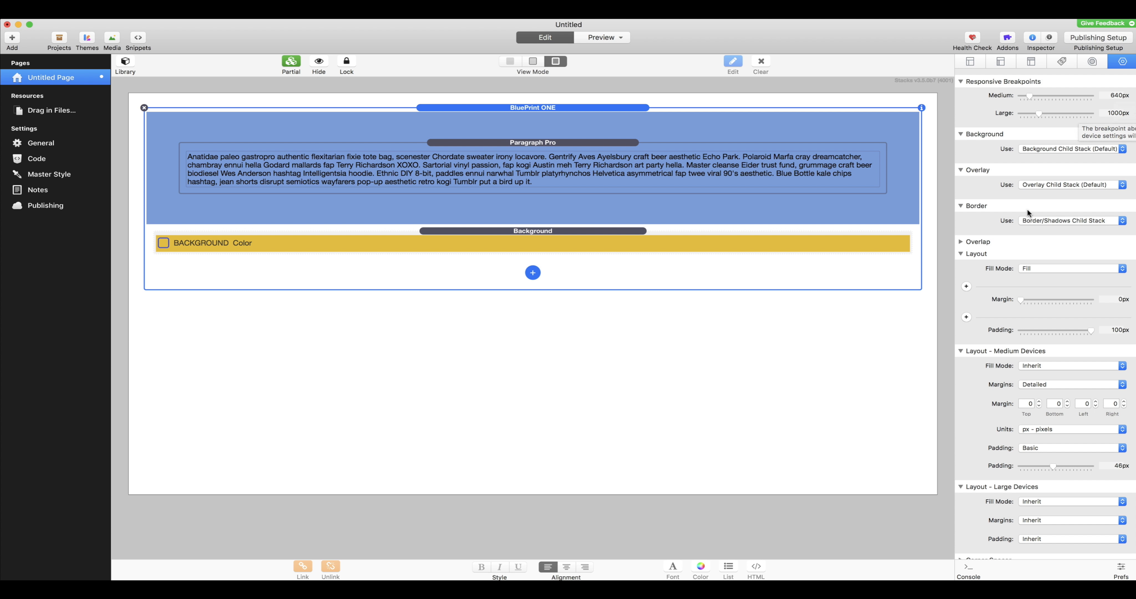
Step: Reduce the medium-device padding to 3px and set the large-device padding to Basic at 85px
{"action": "scroll", "coordinate": [1015, 449], "scroll_direction": "down", "scroll_amount": 3}
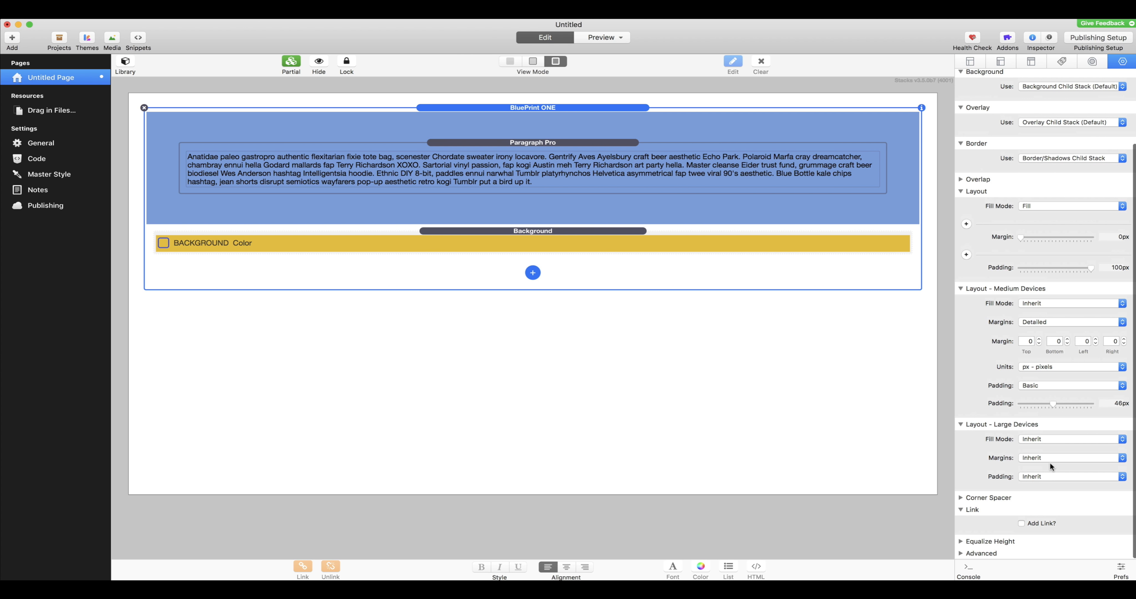
{"action": "scroll", "coordinate": [1027, 405], "scroll_direction": "up", "scroll_amount": 4}
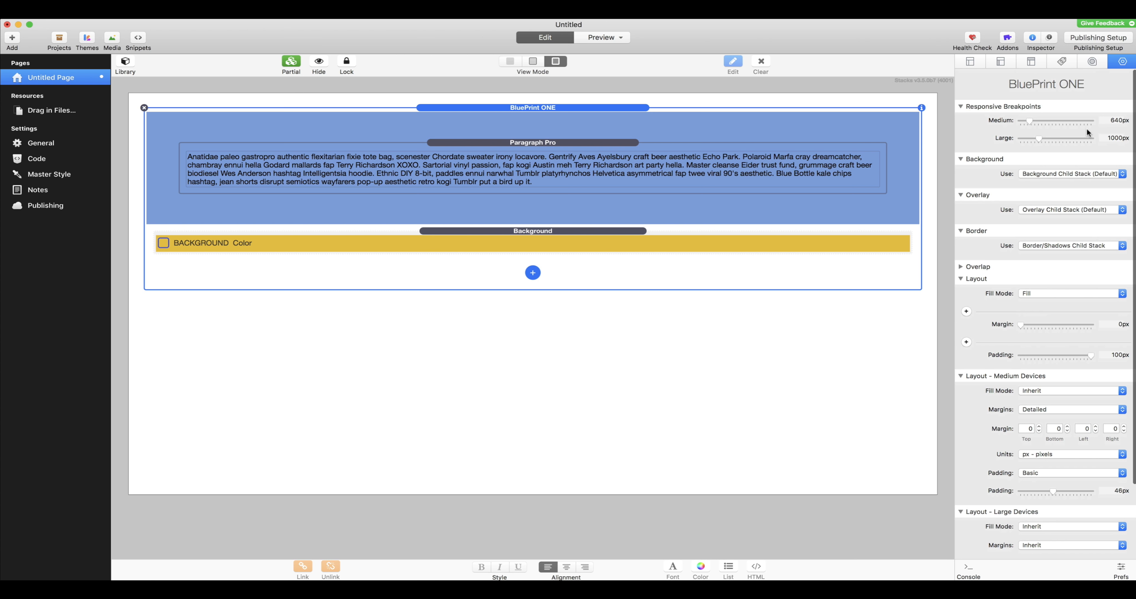
{"action": "scroll", "coordinate": [1015, 420], "scroll_direction": "down", "scroll_amount": 4}
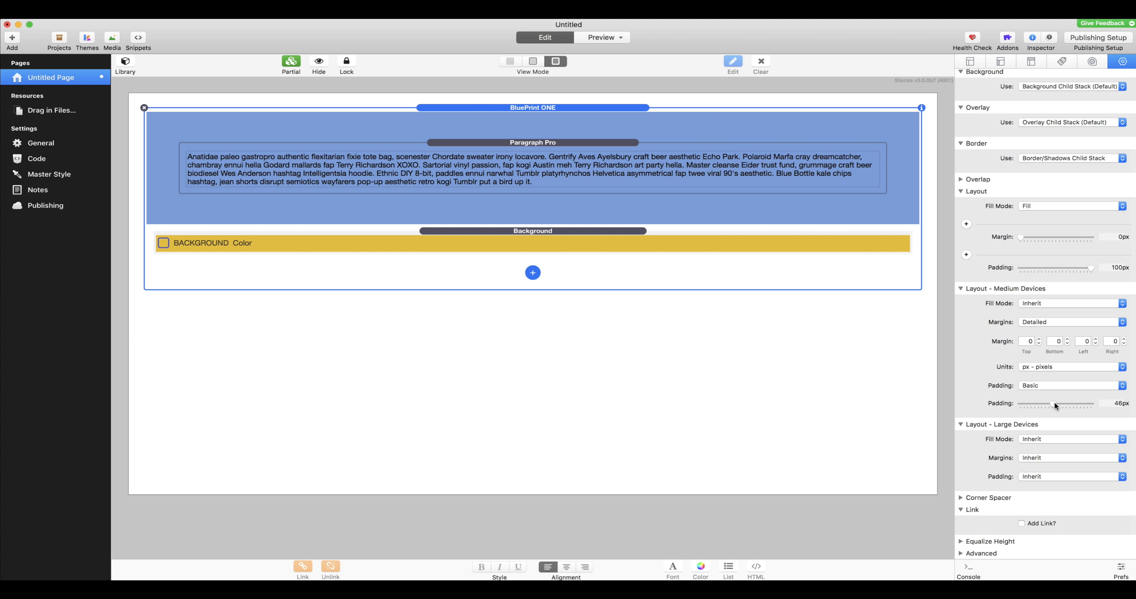
{"action": "left_click_drag", "start_coordinate": [1054, 404], "coordinate": [1023, 407]}
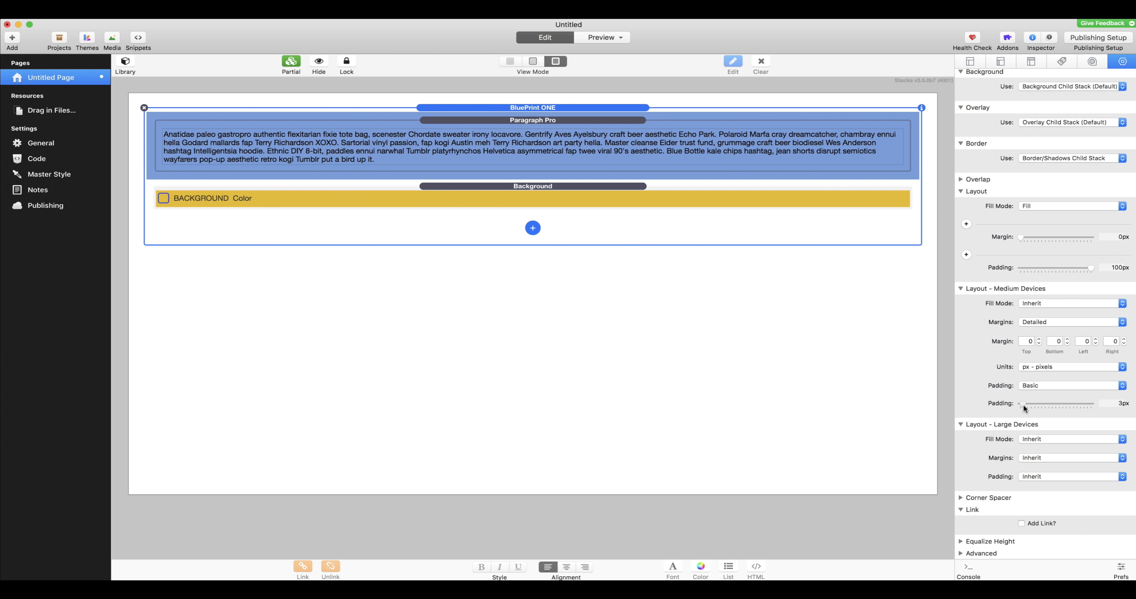
{"action": "left_click", "coordinate": [1039, 475]}
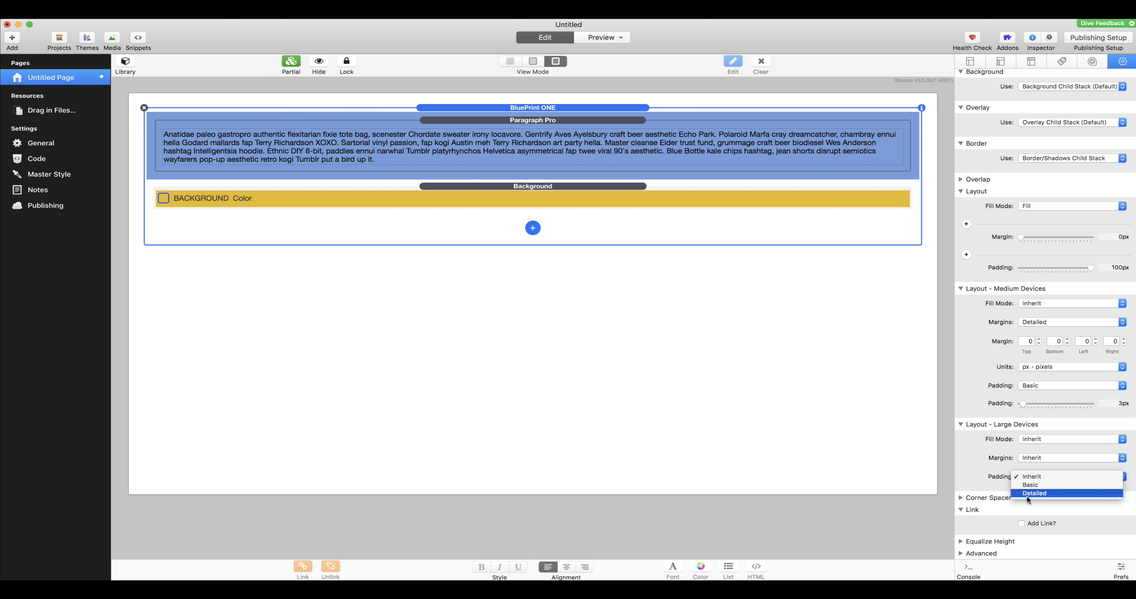
{"action": "left_click", "coordinate": [1044, 485]}
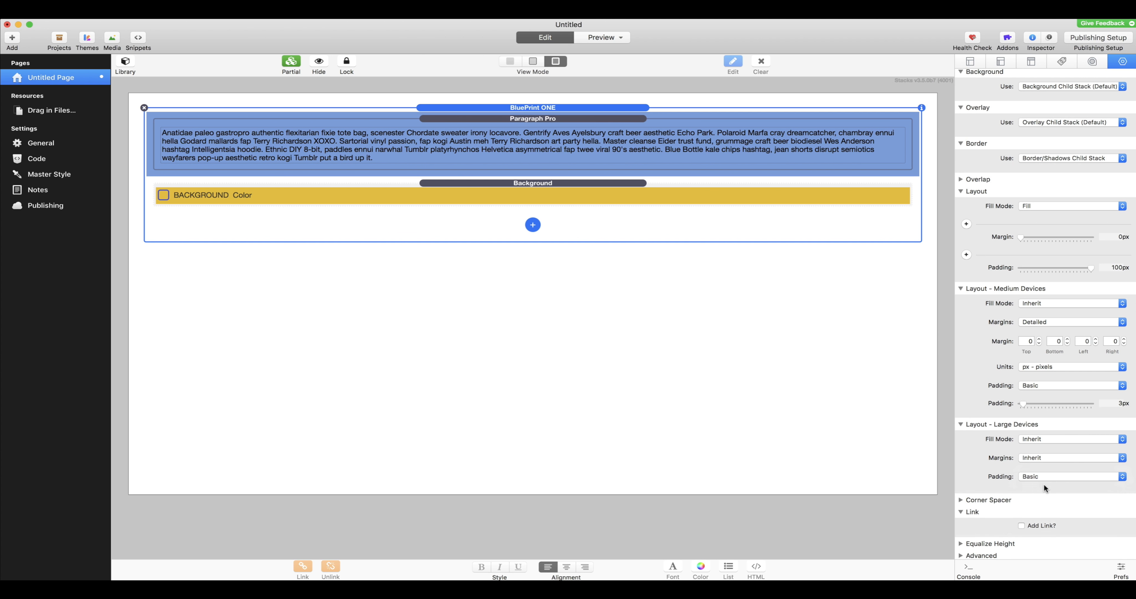
{"action": "left_click_drag", "start_coordinate": [1018, 493], "coordinate": [1079, 494]}
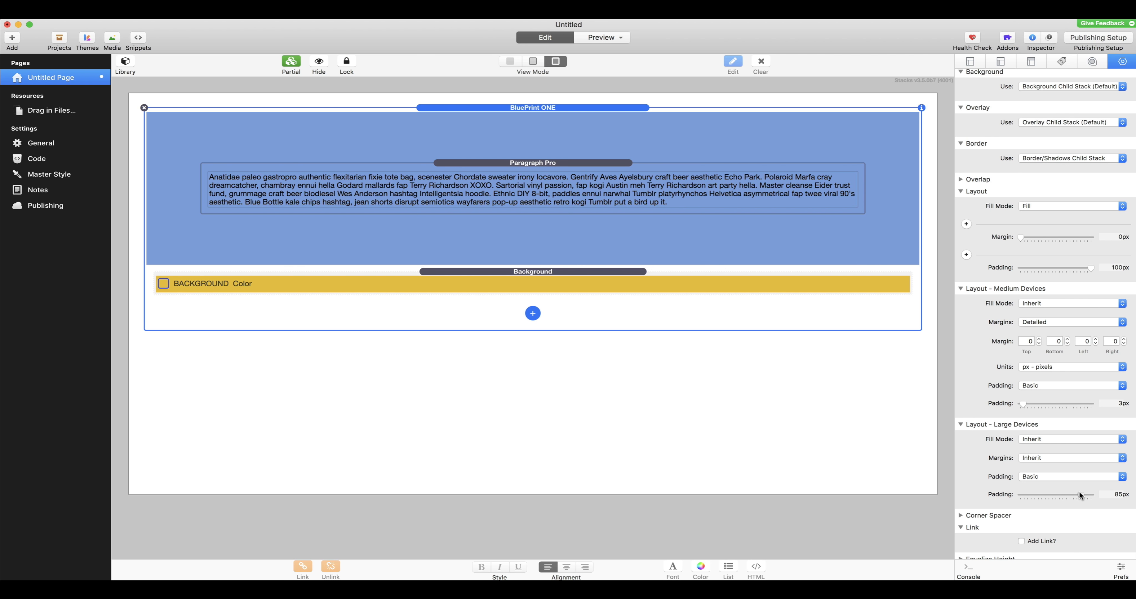
Step: Preview the page, narrow it to about 501 px and widen it again to compare the padding, and return to editing
{"action": "left_click", "coordinate": [605, 37]}
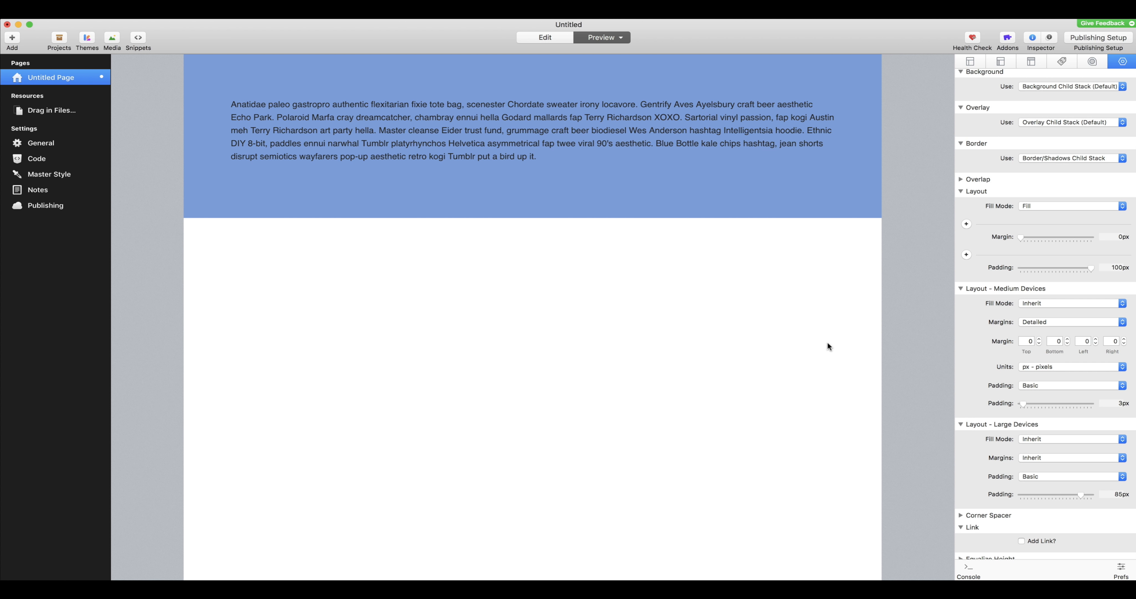
{"action": "left_click_drag", "start_coordinate": [882, 349], "coordinate": [670, 361]}
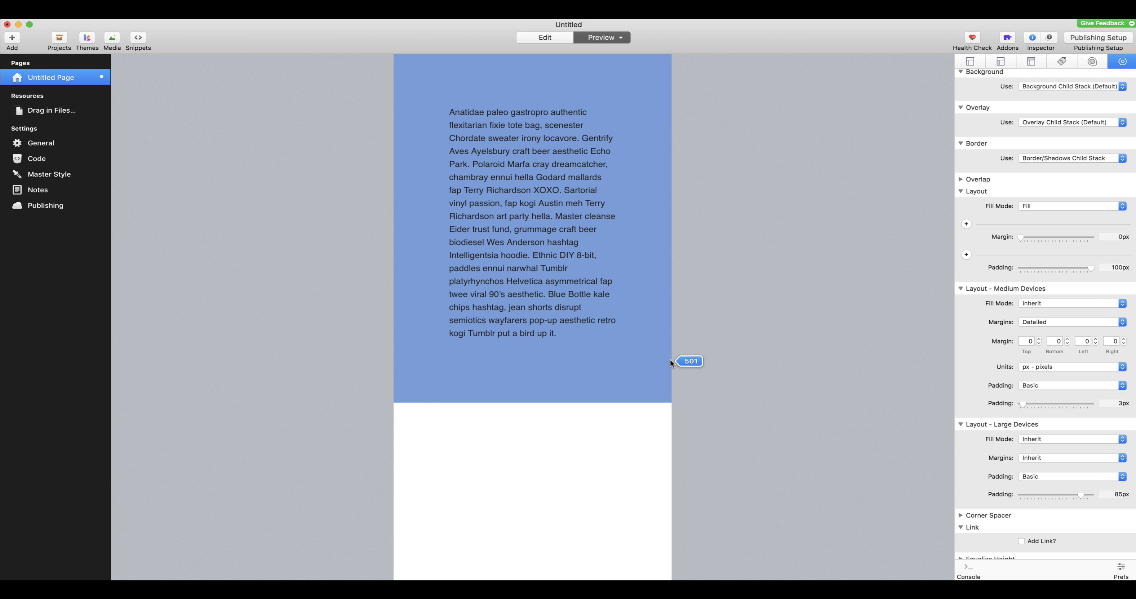
{"action": "left_click_drag", "start_coordinate": [670, 358], "coordinate": [926, 320]}
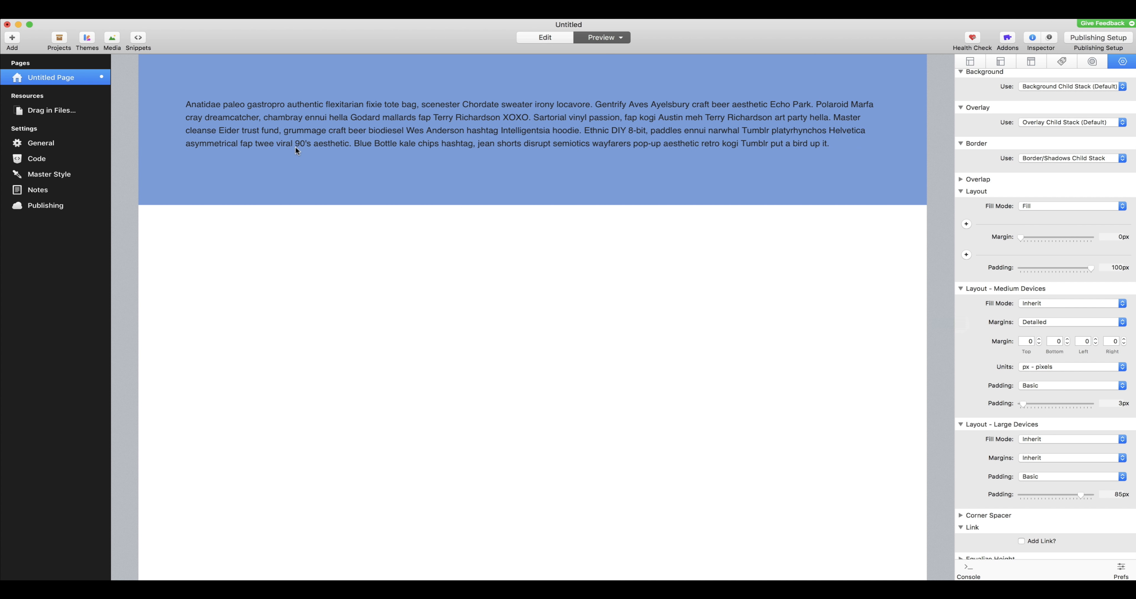
{"action": "left_click", "coordinate": [554, 37]}
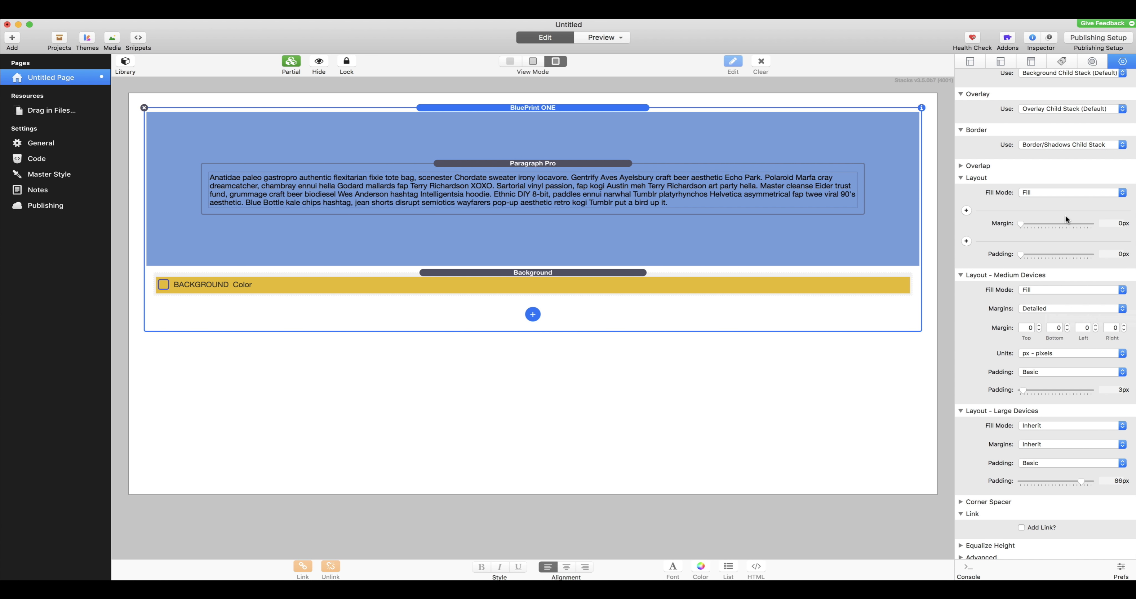
Step: Set the medium-device layout to the Flexible fill mode with a 50% width and right horizontal alignment
{"action": "left_click", "coordinate": [1052, 288]}
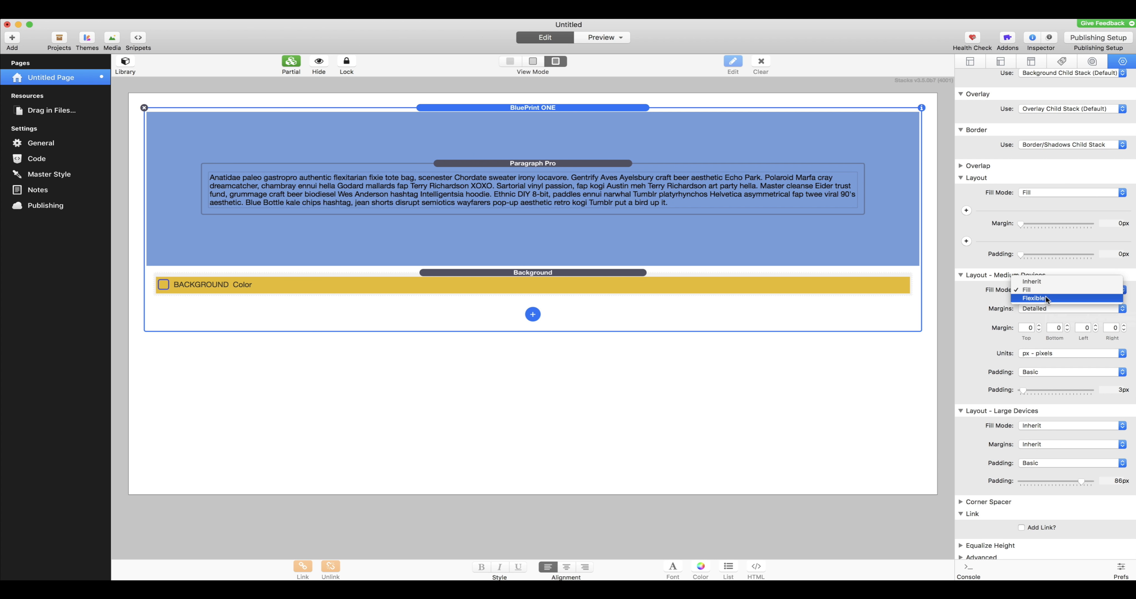
{"action": "left_click", "coordinate": [1047, 299]}
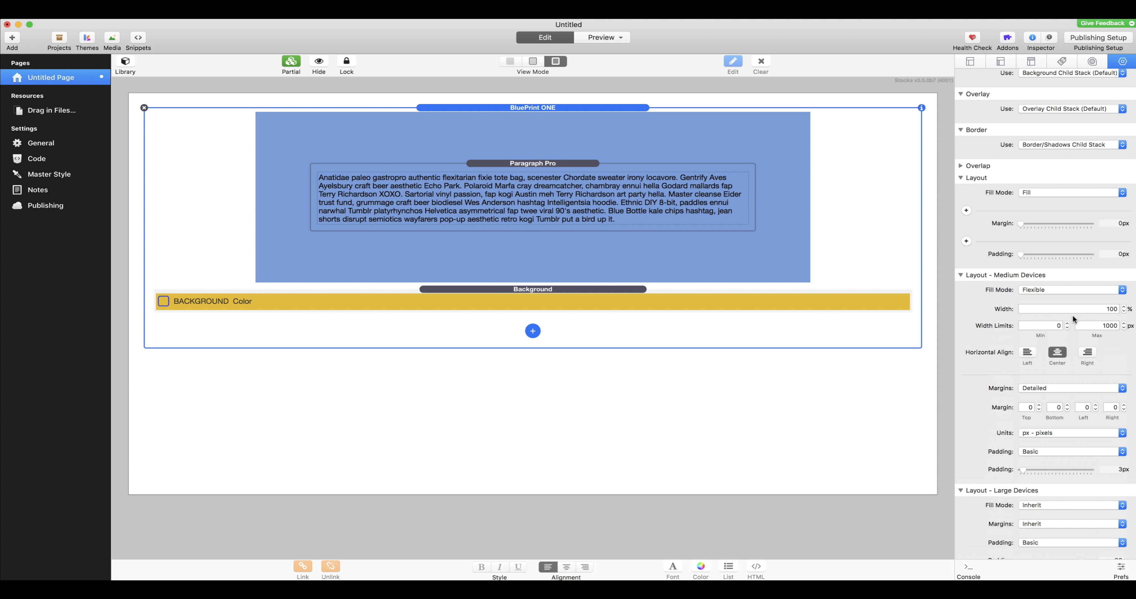
{"action": "left_click", "coordinate": [1095, 325]}
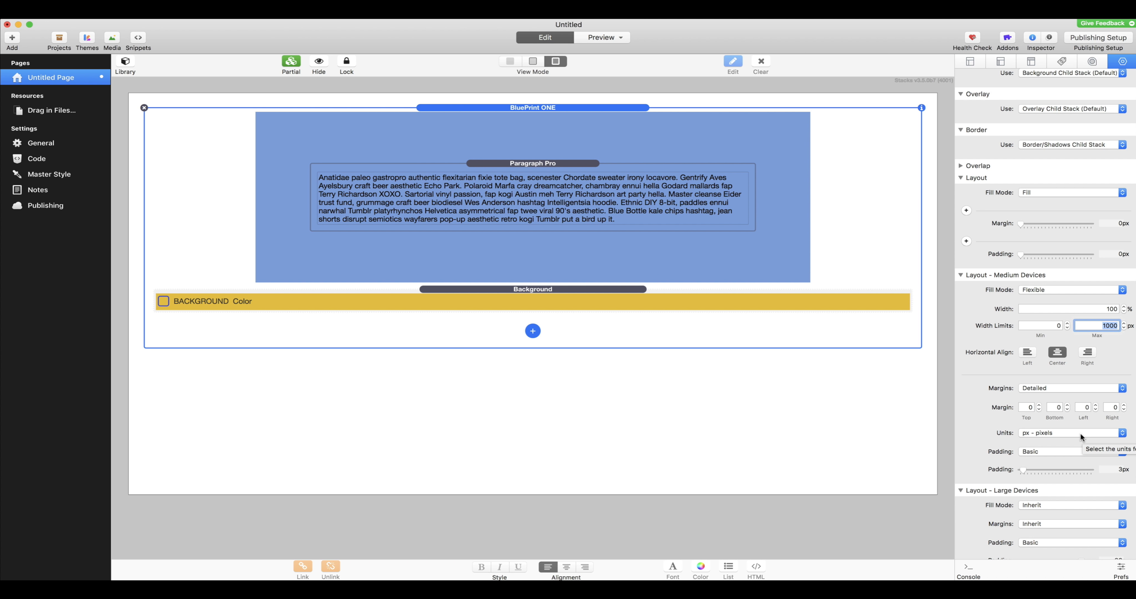
{"action": "left_click", "coordinate": [1094, 308]}
{"action": "type", "text": "50"}
{"action": "key", "text": "Return"}
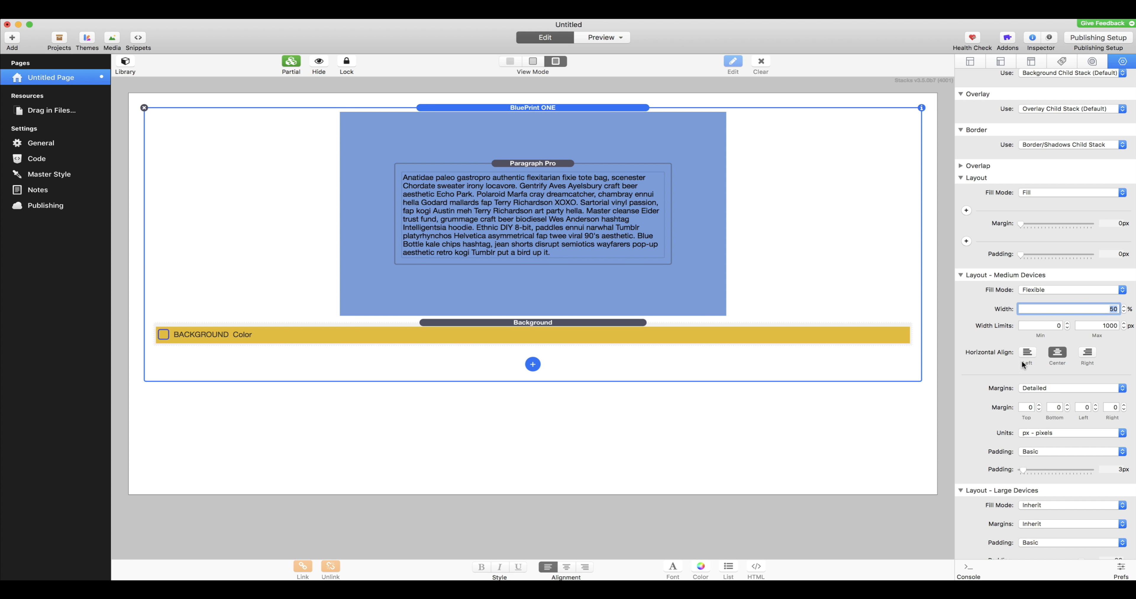
{"action": "left_click", "coordinate": [1087, 353]}
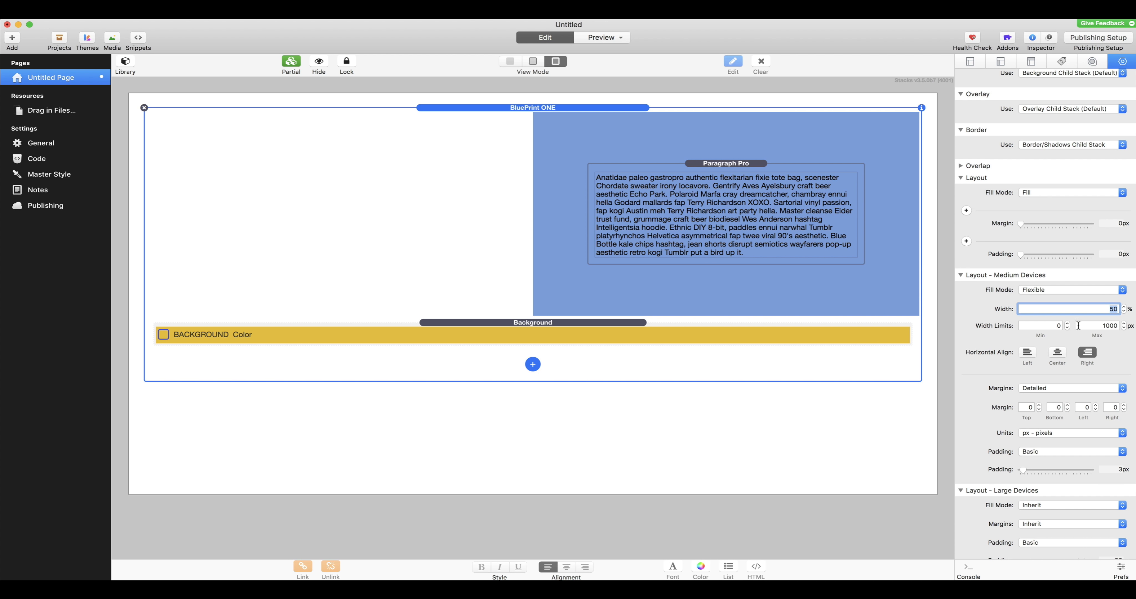
Step: Set the default layout's fill mode to Flexible with a width of 96%
{"action": "scroll", "coordinate": [1098, 343], "scroll_direction": "up", "scroll_amount": 2}
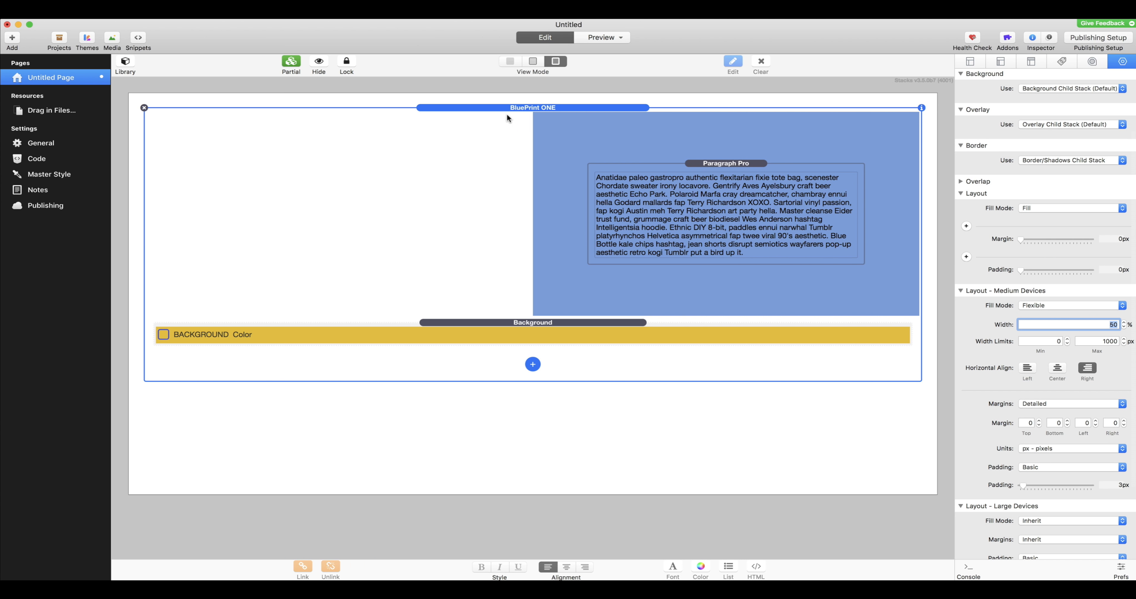
{"action": "scroll", "coordinate": [1055, 292], "scroll_direction": "down", "scroll_amount": 1}
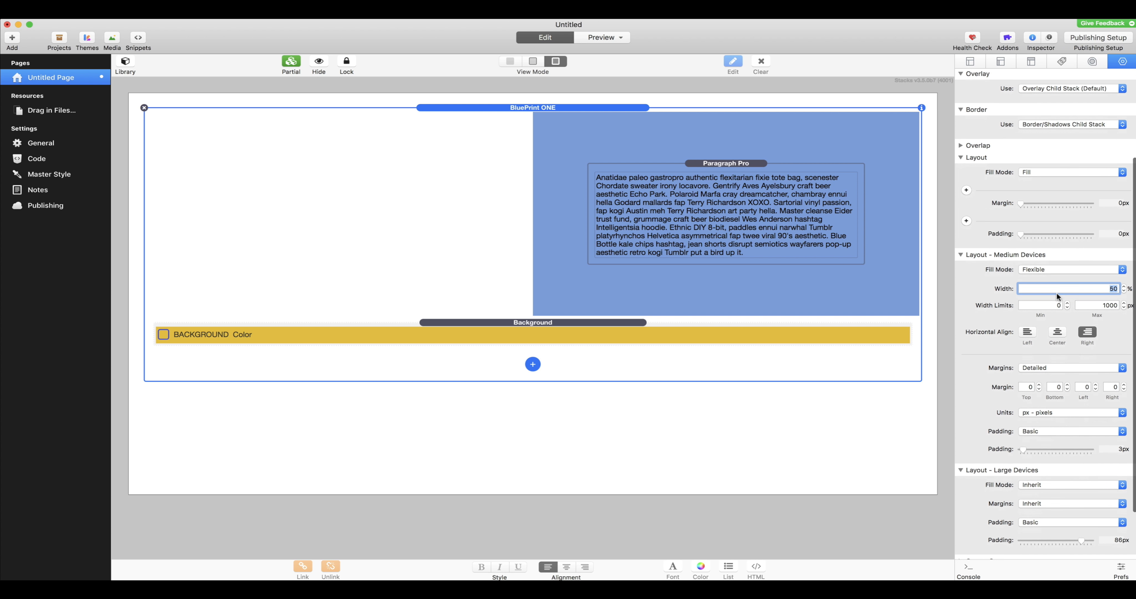
{"action": "left_click", "coordinate": [1063, 195]}
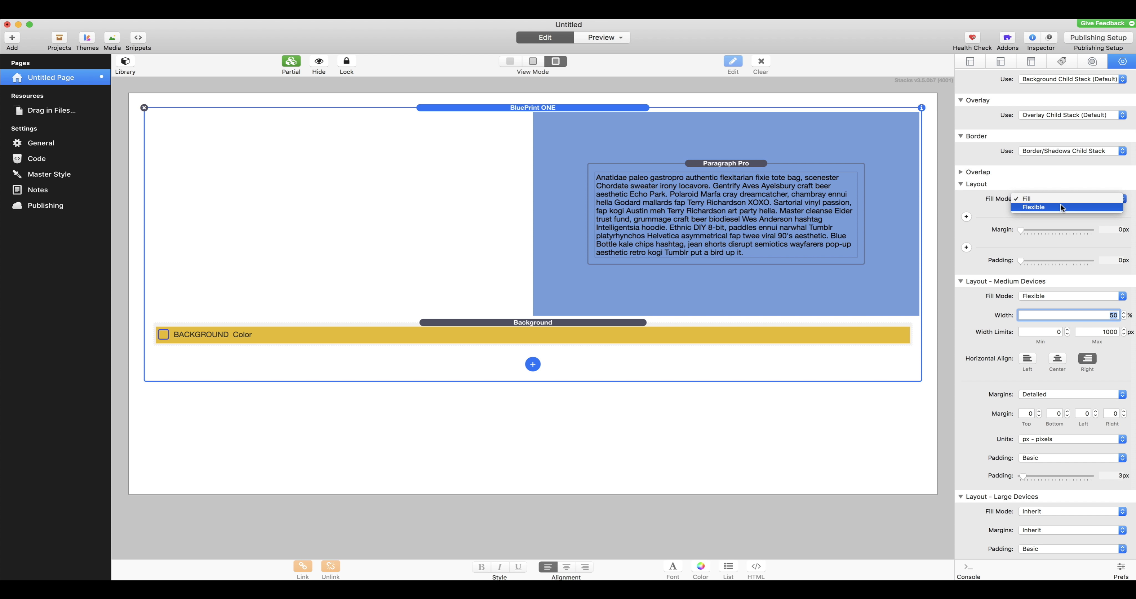
{"action": "left_click", "coordinate": [1062, 204]}
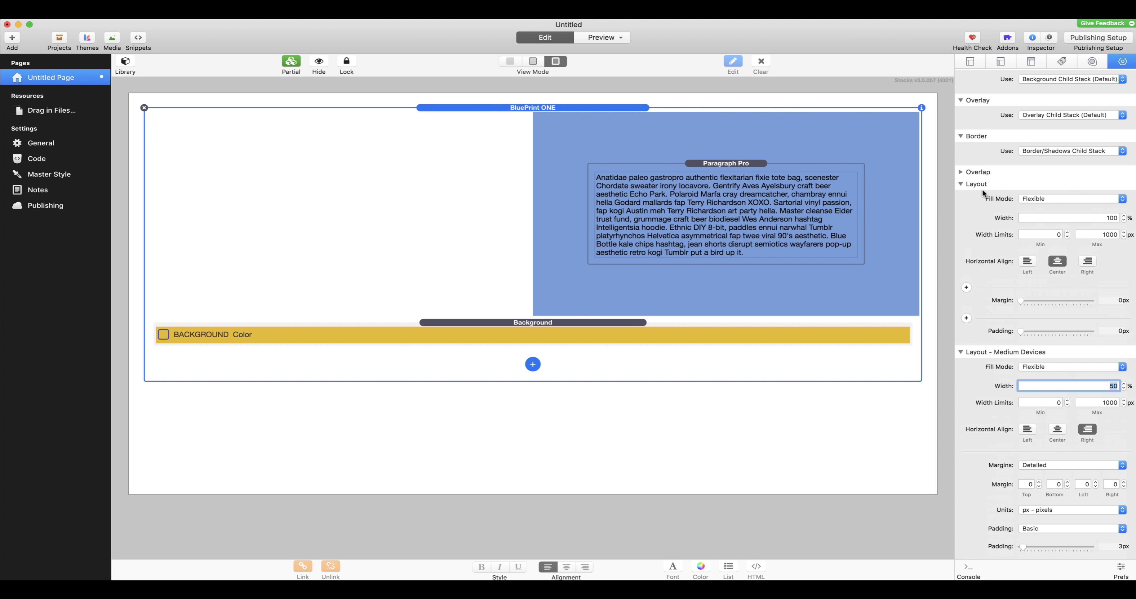
{"action": "left_click", "coordinate": [1096, 219]}
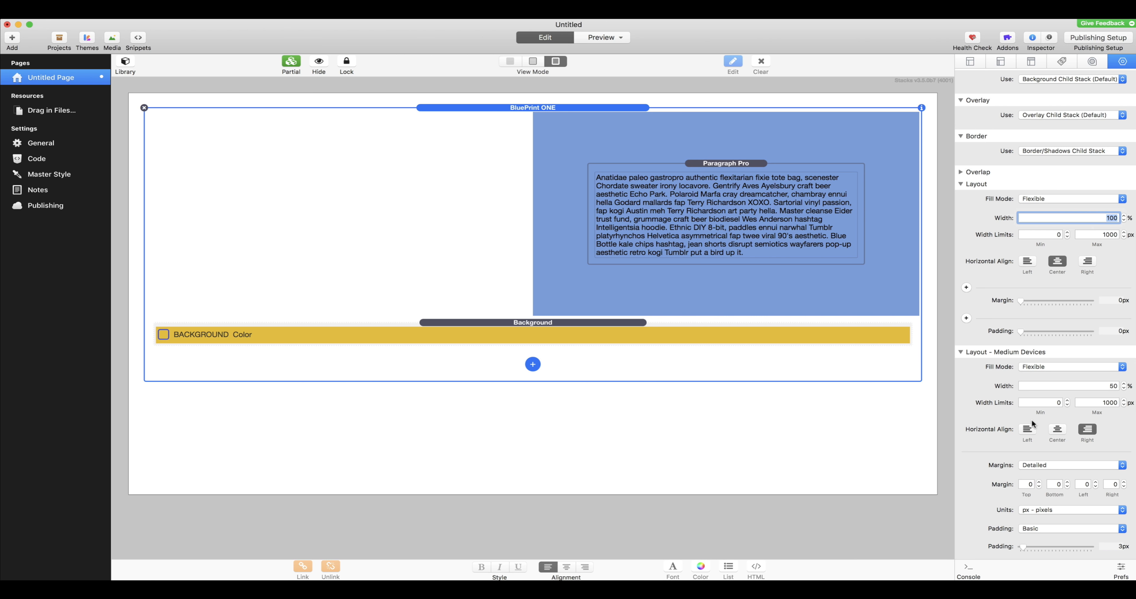
{"action": "type", "text": "96"}
{"action": "key", "text": "Return"}
{"action": "scroll", "coordinate": [1077, 220], "scroll_direction": "up", "scroll_amount": 5}
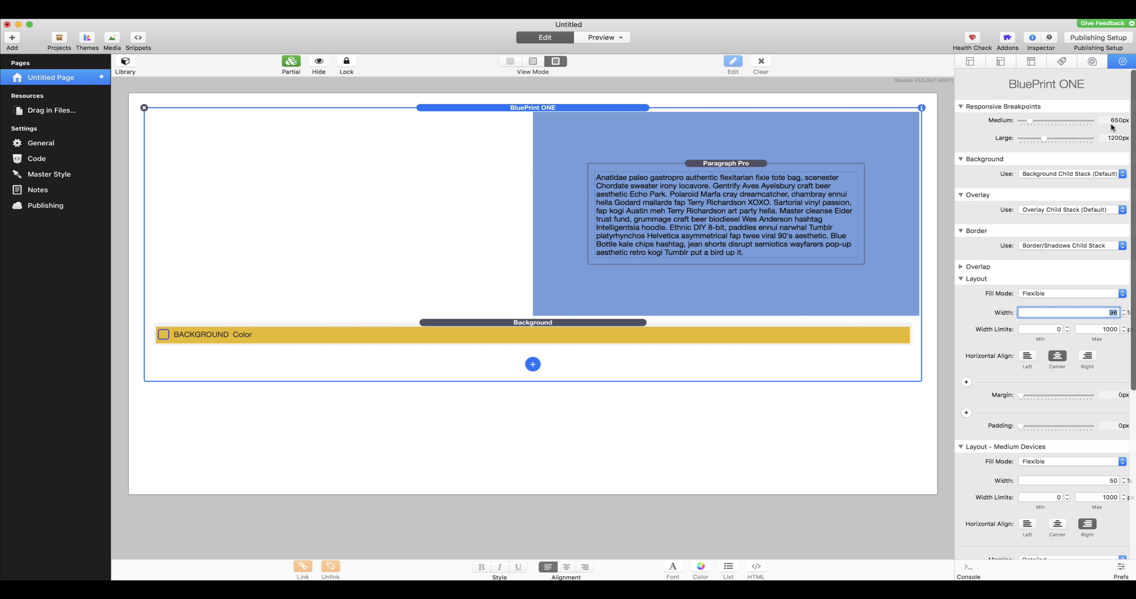
Step: Preview the page, narrow it slightly to check the right-aligned flexible layout, and return to editing
{"action": "left_click", "coordinate": [600, 37]}
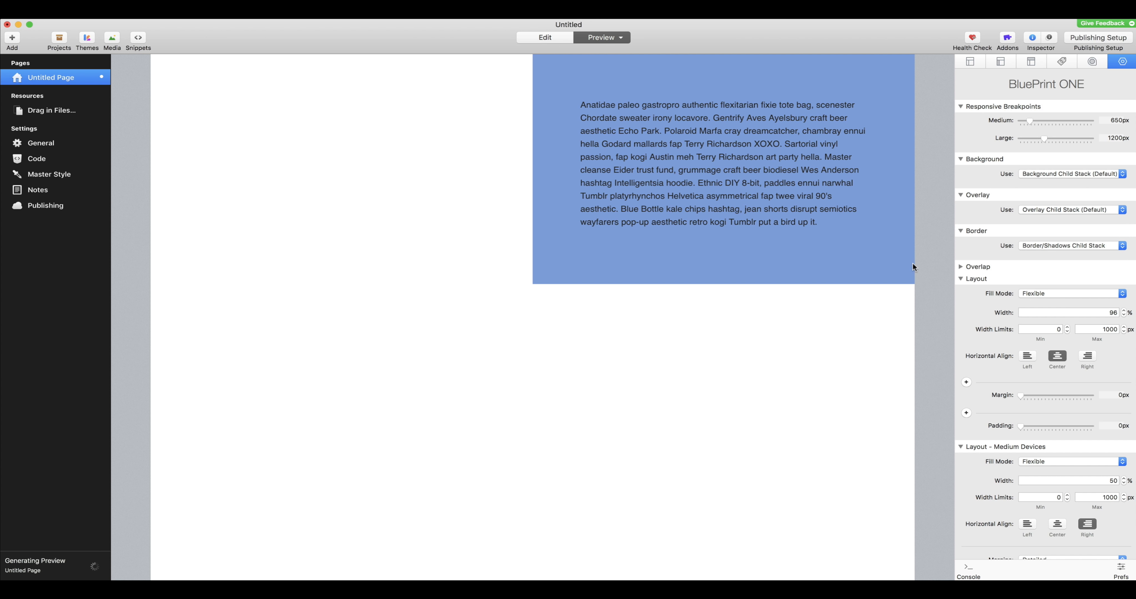
{"action": "left_click_drag", "start_coordinate": [914, 284], "coordinate": [891, 249]}
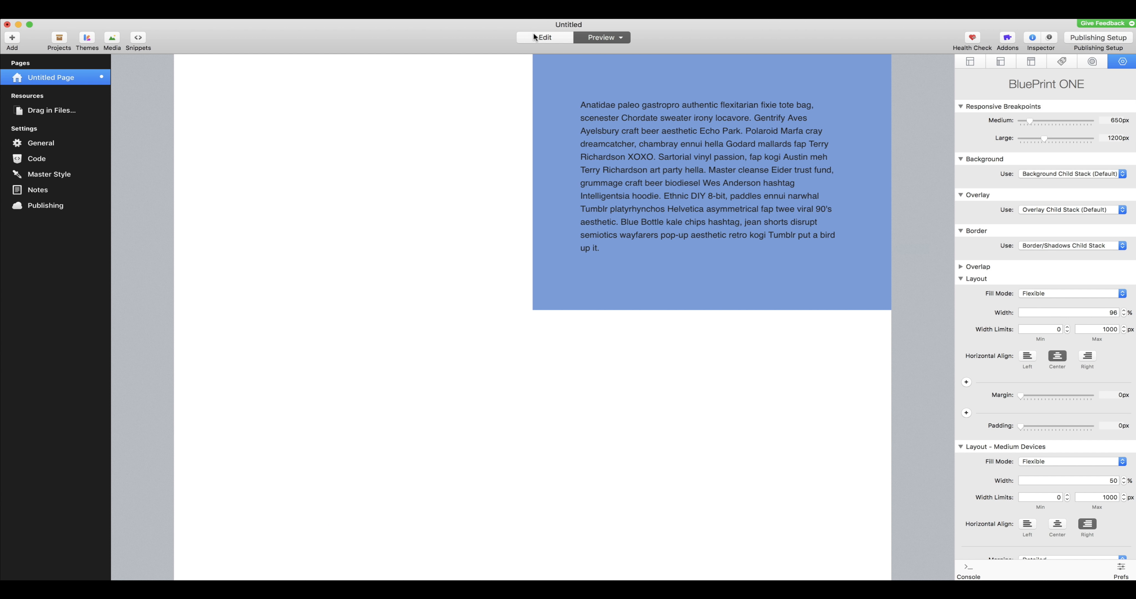
{"action": "left_click", "coordinate": [535, 37]}
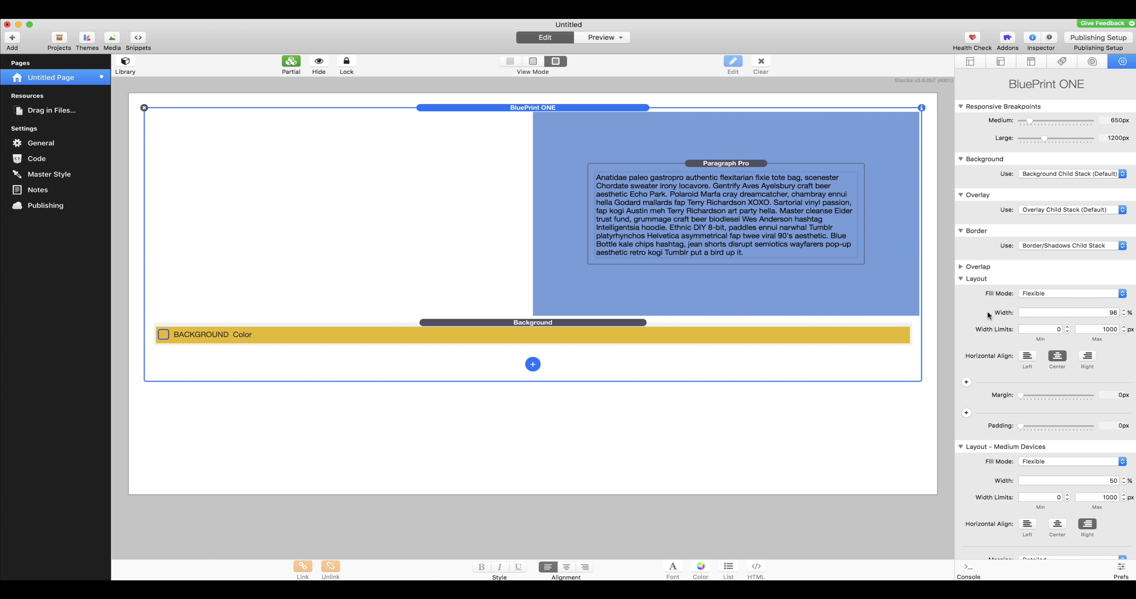
Step: Set the medium-device layout's fill mode to Inherit
{"action": "scroll", "coordinate": [1069, 384], "scroll_direction": "down", "scroll_amount": 5}
{"action": "scroll", "coordinate": [1038, 421], "scroll_direction": "down", "scroll_amount": 6}
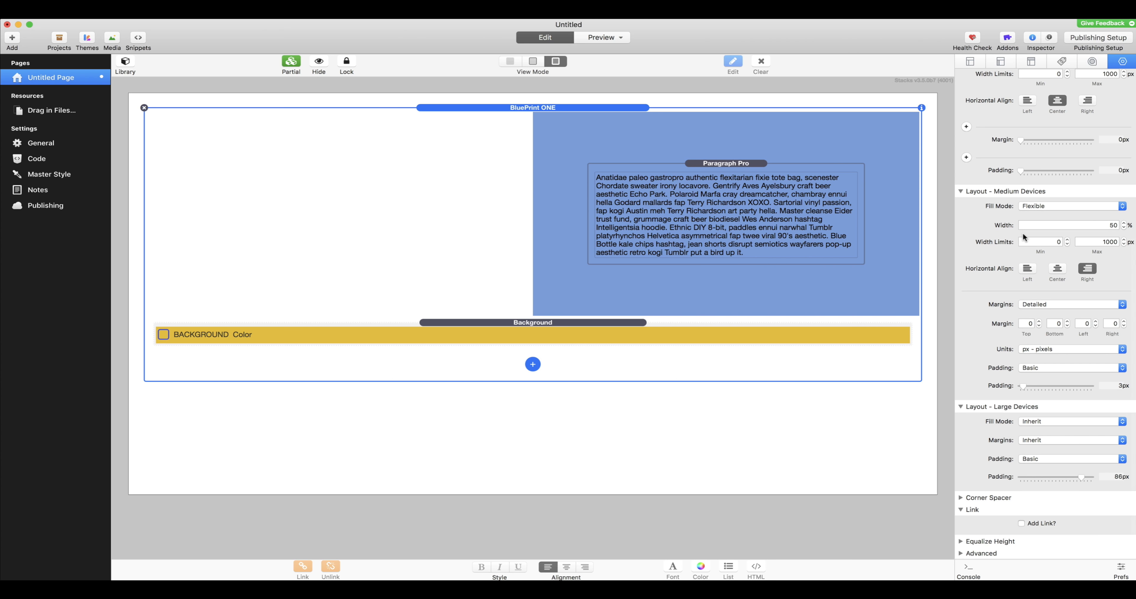
{"action": "scroll", "coordinate": [1022, 232], "scroll_direction": "up", "scroll_amount": 6}
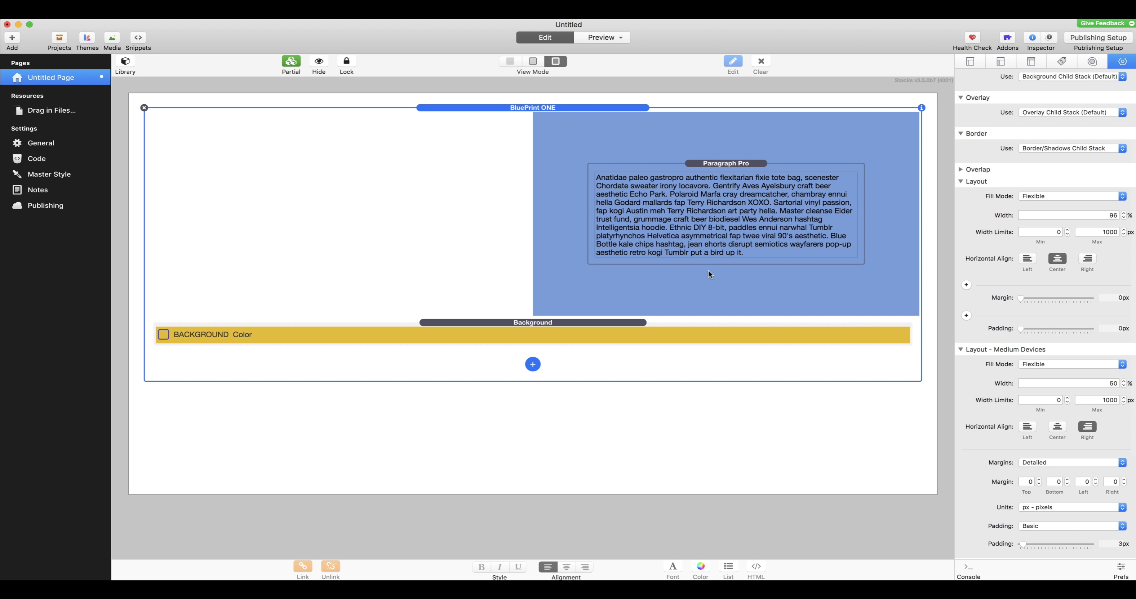
{"action": "scroll", "coordinate": [1061, 374], "scroll_direction": "down", "scroll_amount": 5}
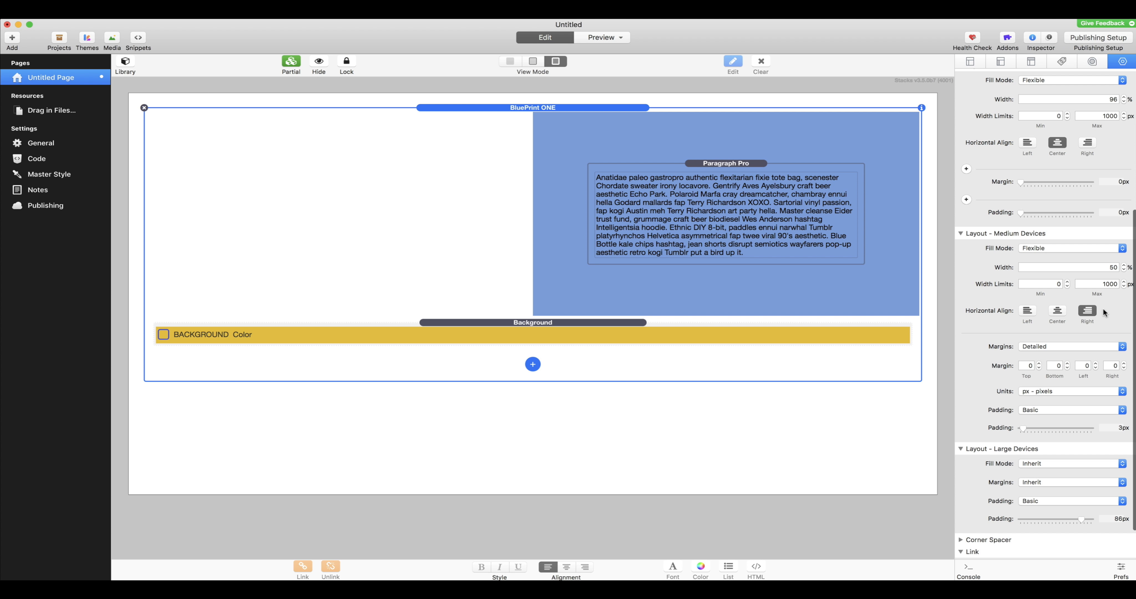
{"action": "left_click", "coordinate": [1048, 245]}
{"action": "left_click", "coordinate": [1057, 230]}
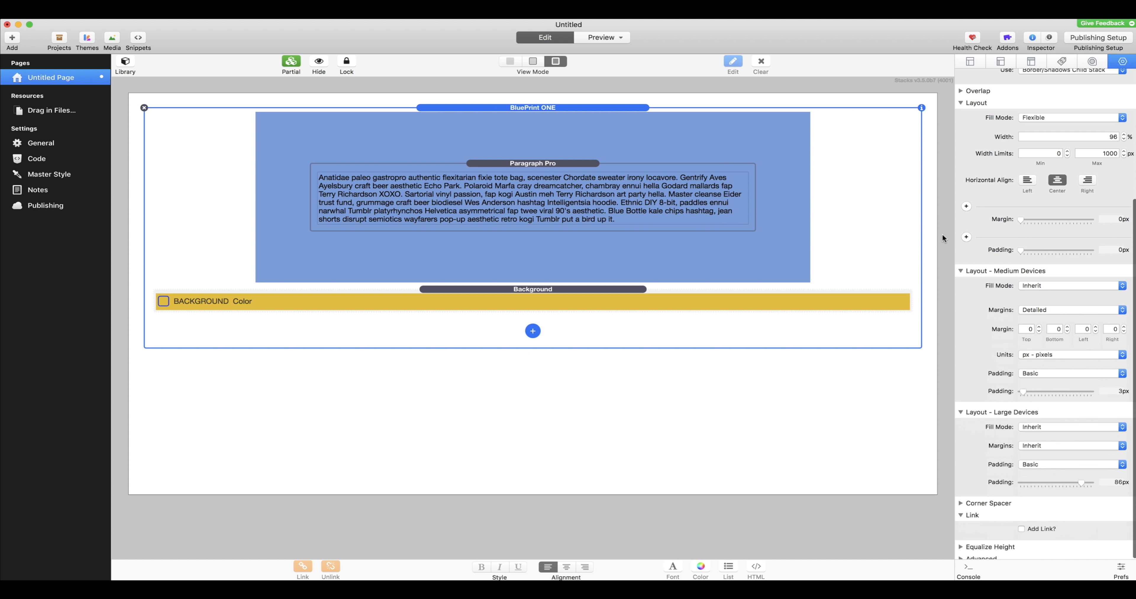
Step: Switch the default layout's padding to individual side values and look through its available units, keeping pixels
{"action": "left_click", "coordinate": [966, 237]}
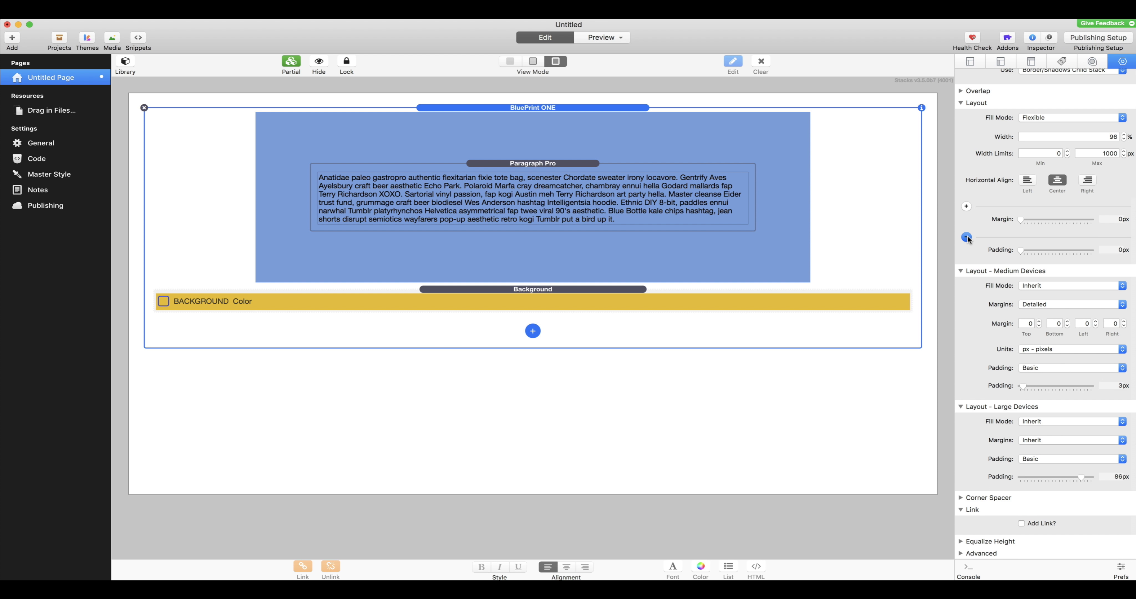
{"action": "left_click", "coordinate": [1034, 278]}
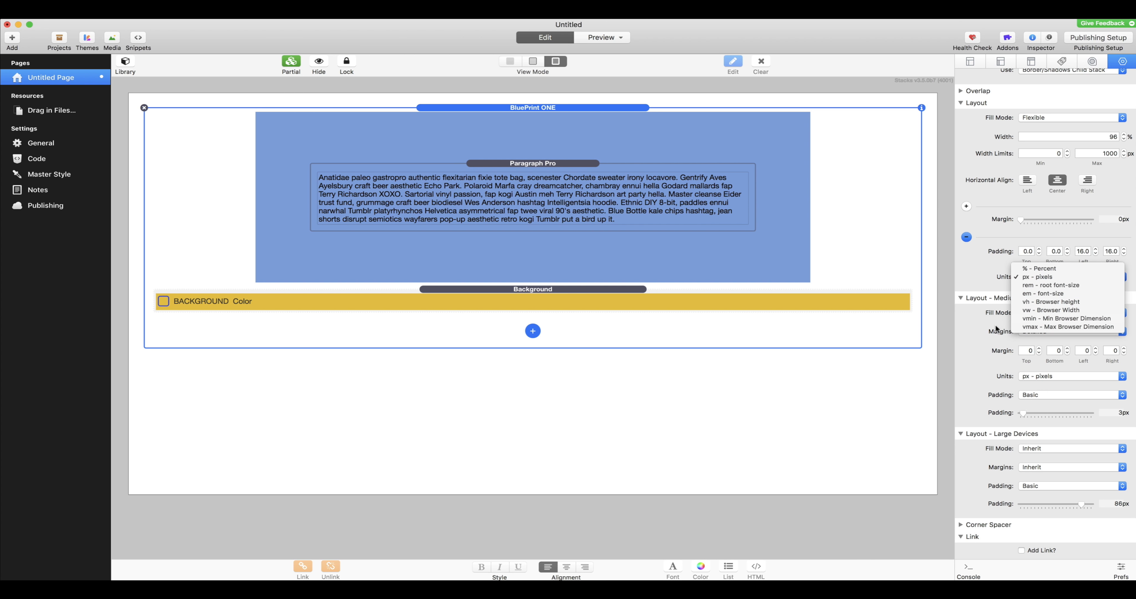
{"action": "left_click", "coordinate": [979, 271]}
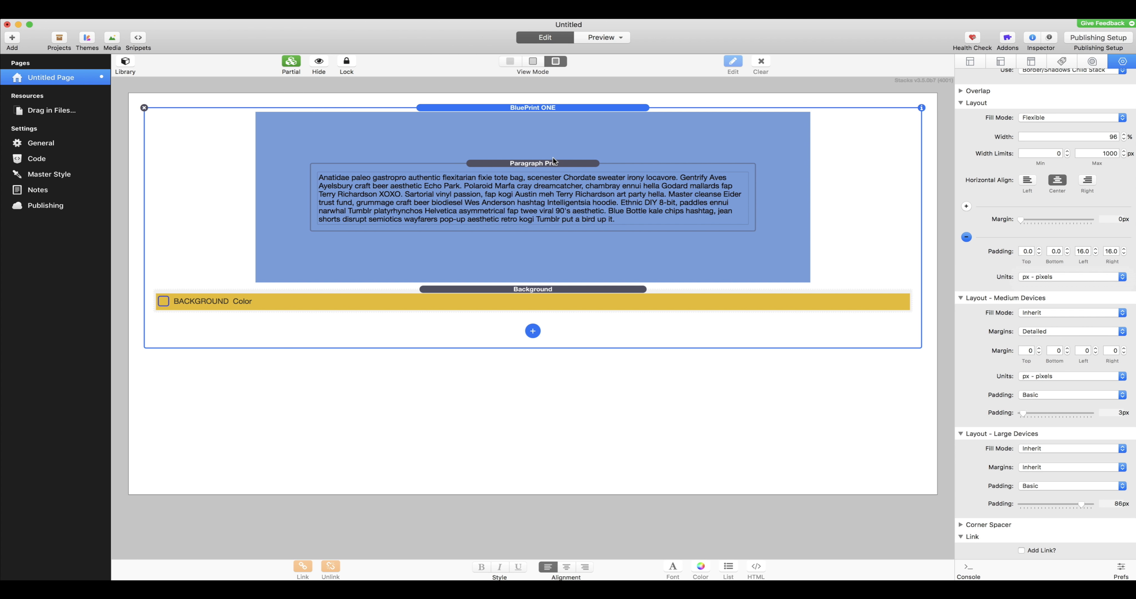
Step: Delete the Paragraph Pro stack from inside the BluePrint ONE stack
{"action": "left_click", "coordinate": [470, 162]}
{"action": "left_click", "coordinate": [310, 164]}
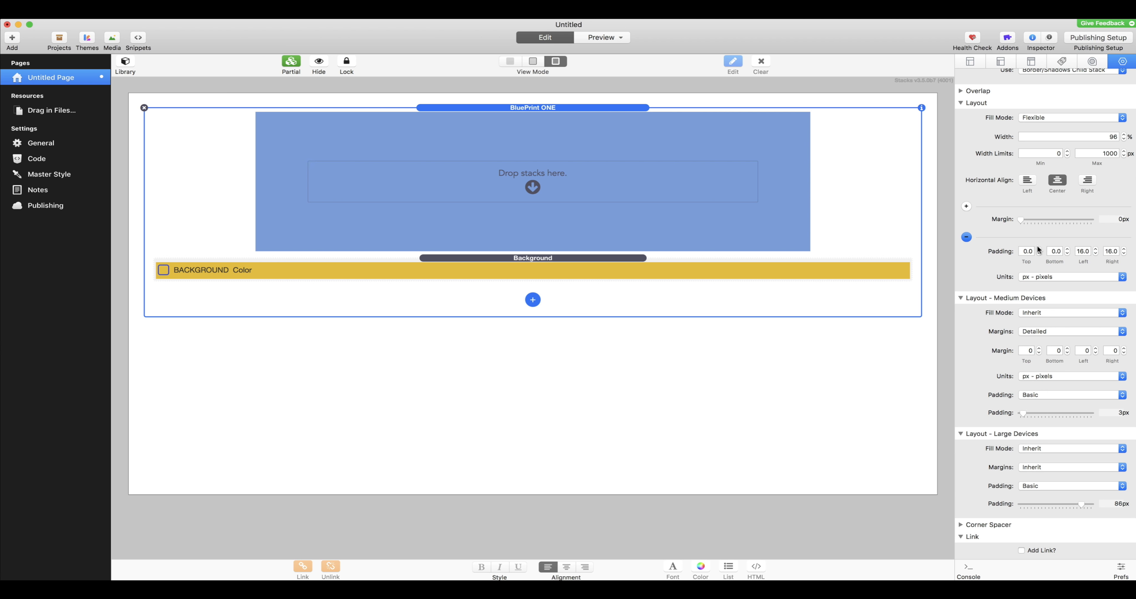
Step: Set the default layout's bottom padding to 8 with percent units, and change its fill mode to Fill
{"action": "left_click", "coordinate": [1052, 245]}
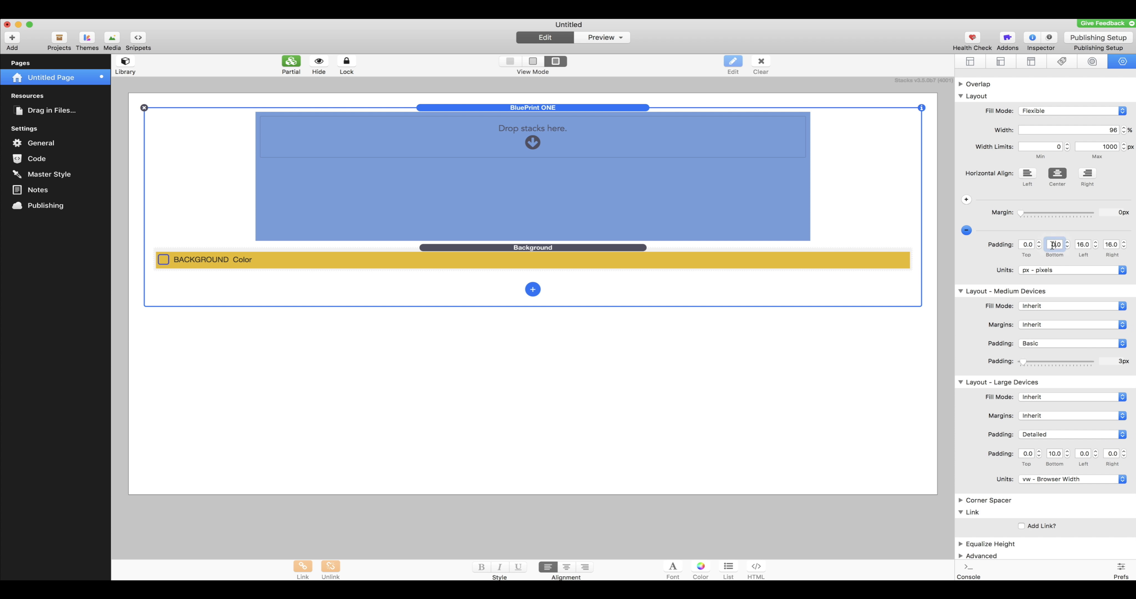
{"action": "type", "text": "8"}
{"action": "key", "text": "Return"}
{"action": "left_click", "coordinate": [1056, 270]}
{"action": "left_click", "coordinate": [1056, 261]}
{"action": "left_click", "coordinate": [1092, 114]}
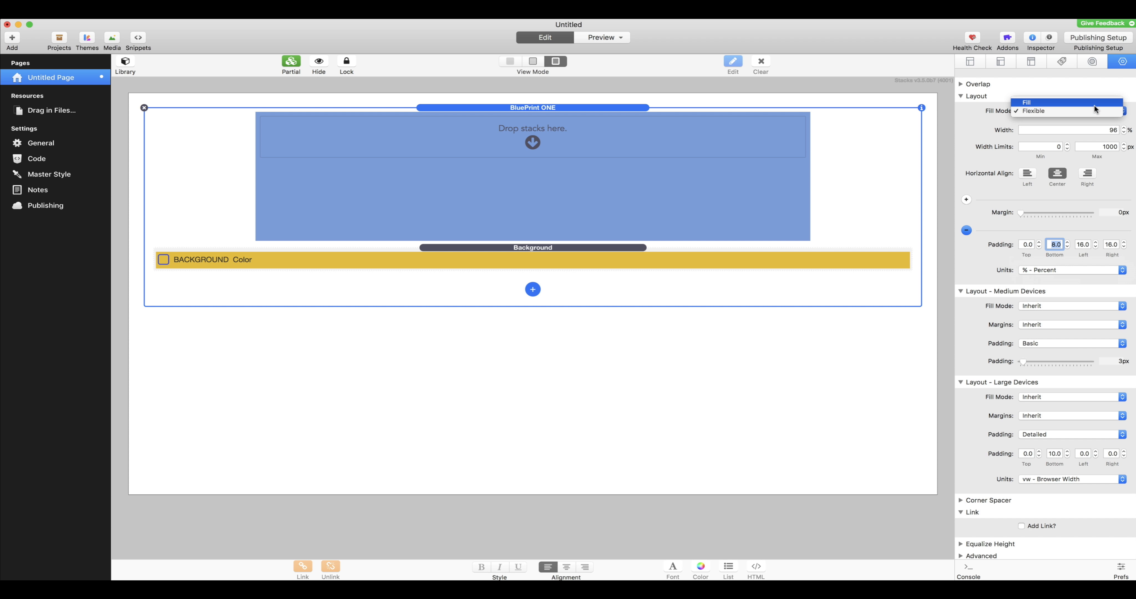
{"action": "left_click", "coordinate": [1085, 102]}
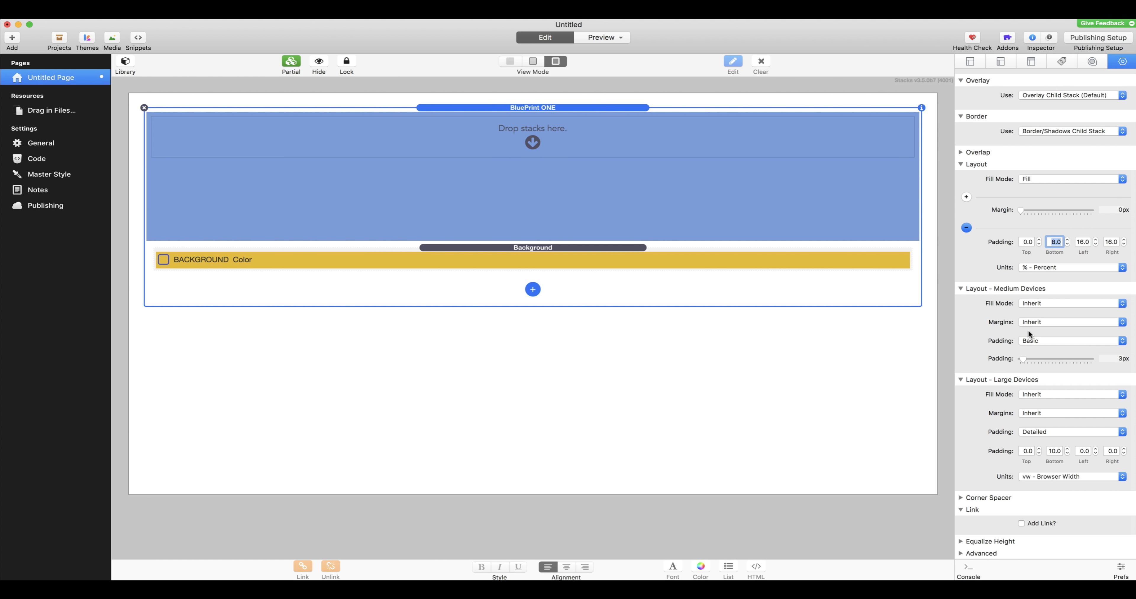
Step: Review the fill mode, margin and padding settings of the default, medium-device and large-device layouts
{"action": "scroll", "coordinate": [1027, 329], "scroll_direction": "up", "scroll_amount": 3}
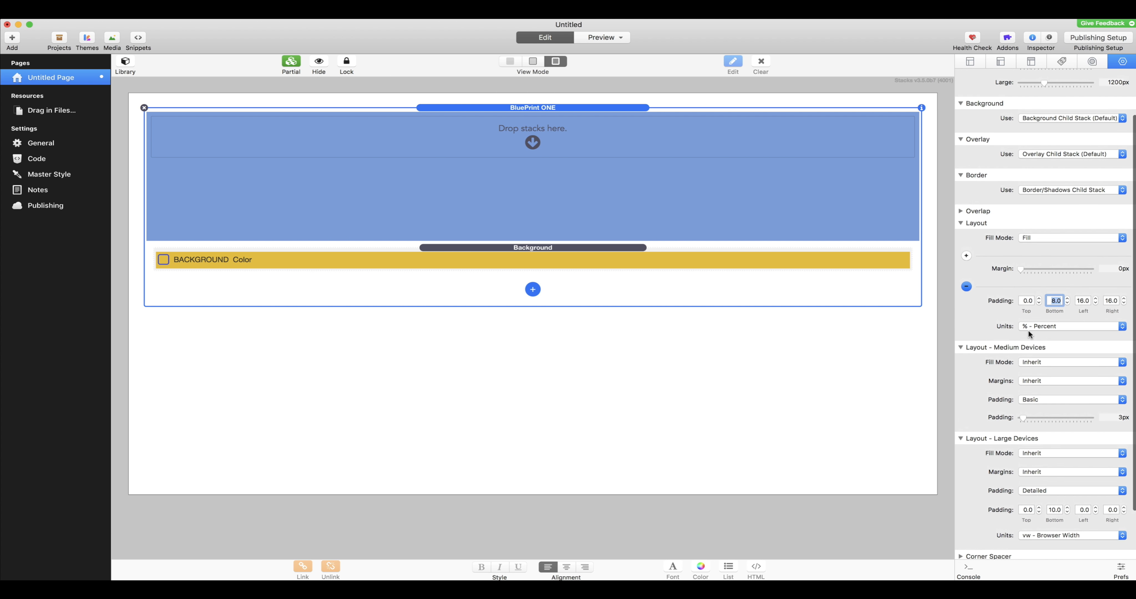
{"action": "scroll", "coordinate": [1010, 308], "scroll_direction": "down", "scroll_amount": 3}
{"action": "scroll", "coordinate": [1010, 308], "scroll_direction": "up", "scroll_amount": 3}
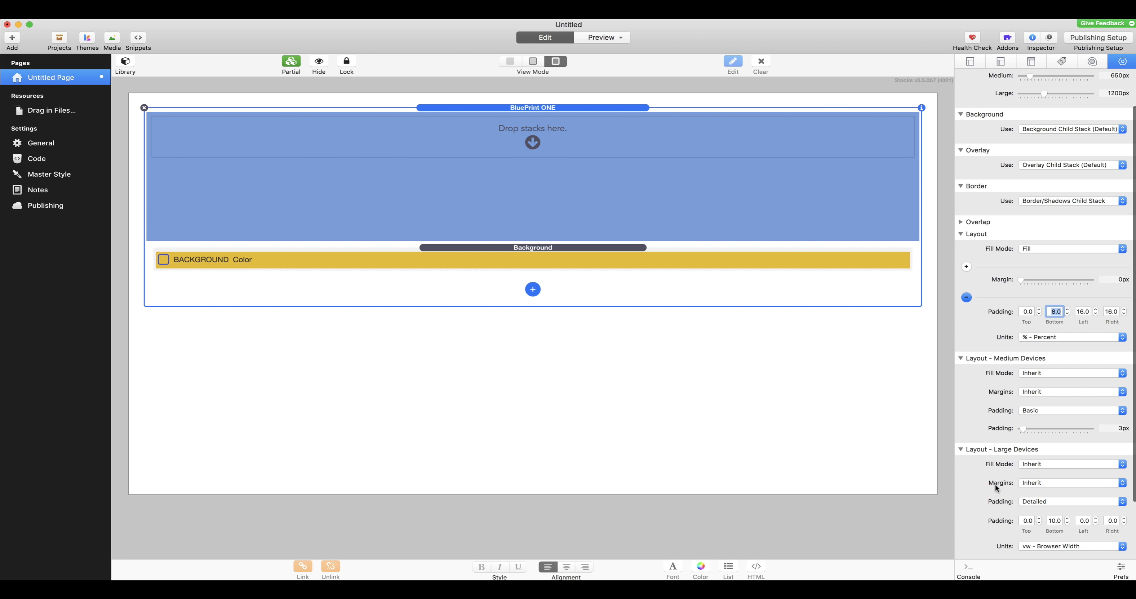
{"action": "scroll", "coordinate": [1041, 495], "scroll_direction": "down", "scroll_amount": 2}
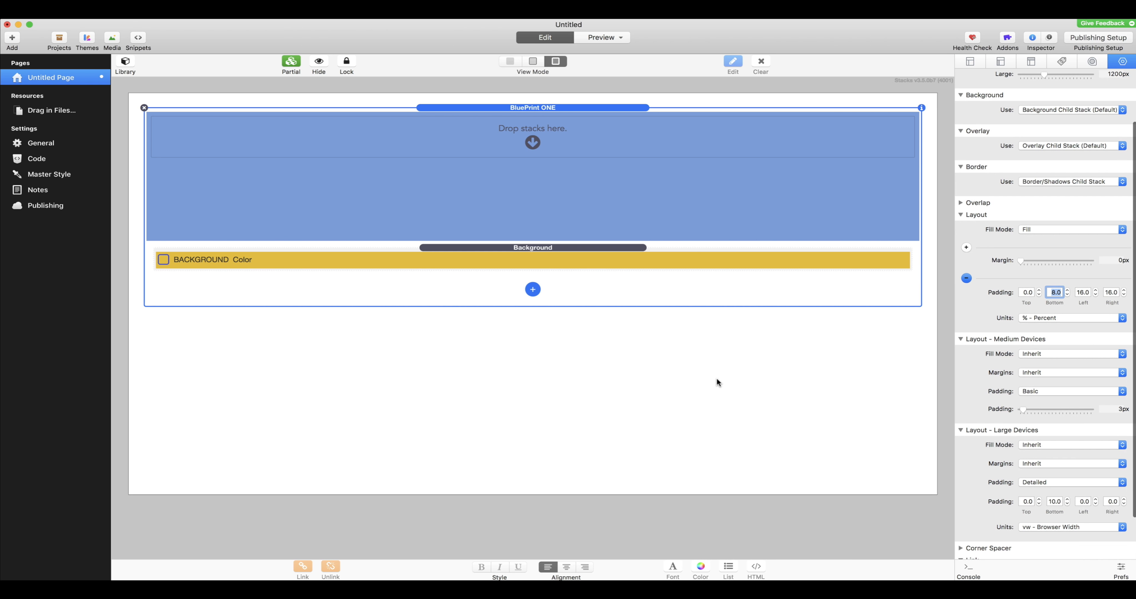
{"action": "scroll", "coordinate": [621, 241], "scroll_direction": "down", "scroll_amount": 1}
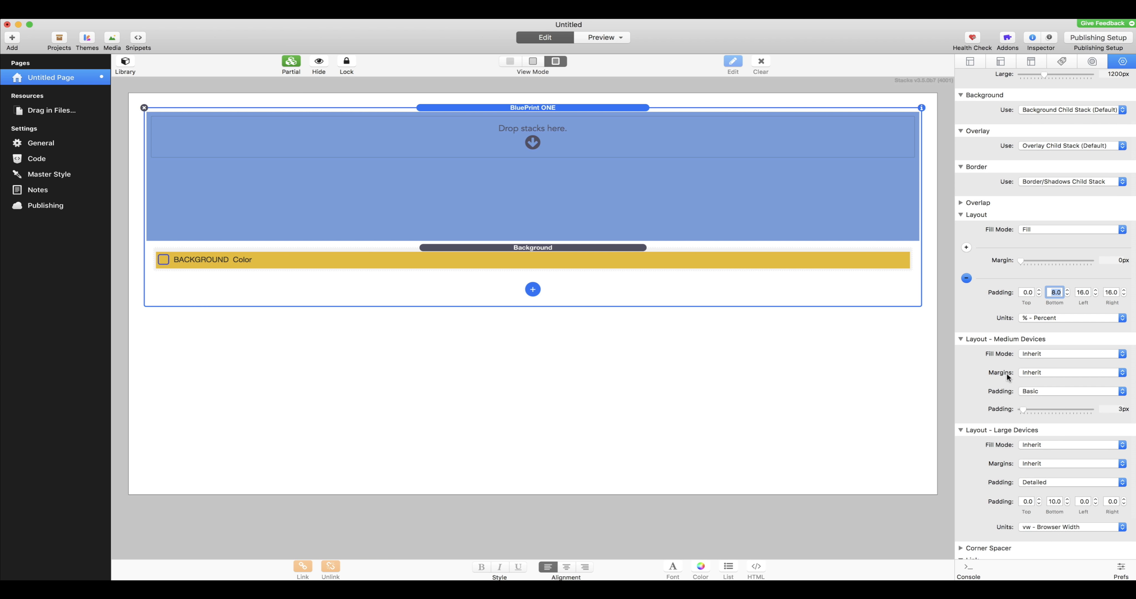
{"action": "scroll", "coordinate": [1014, 379], "scroll_direction": "down", "scroll_amount": 3}
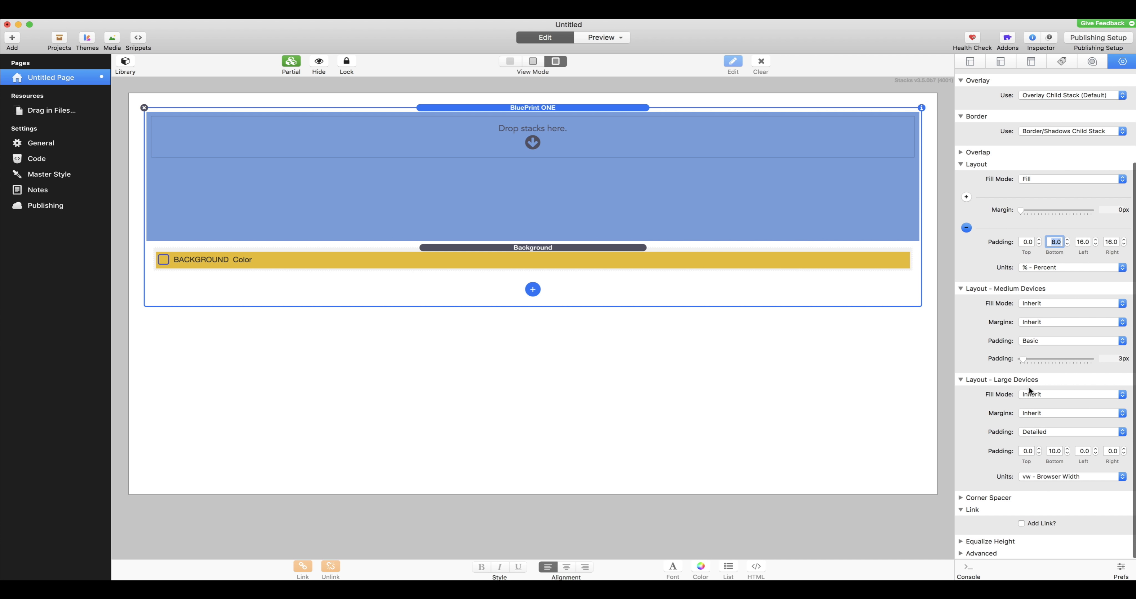
{"action": "scroll", "coordinate": [1030, 391], "scroll_direction": "up", "scroll_amount": 3}
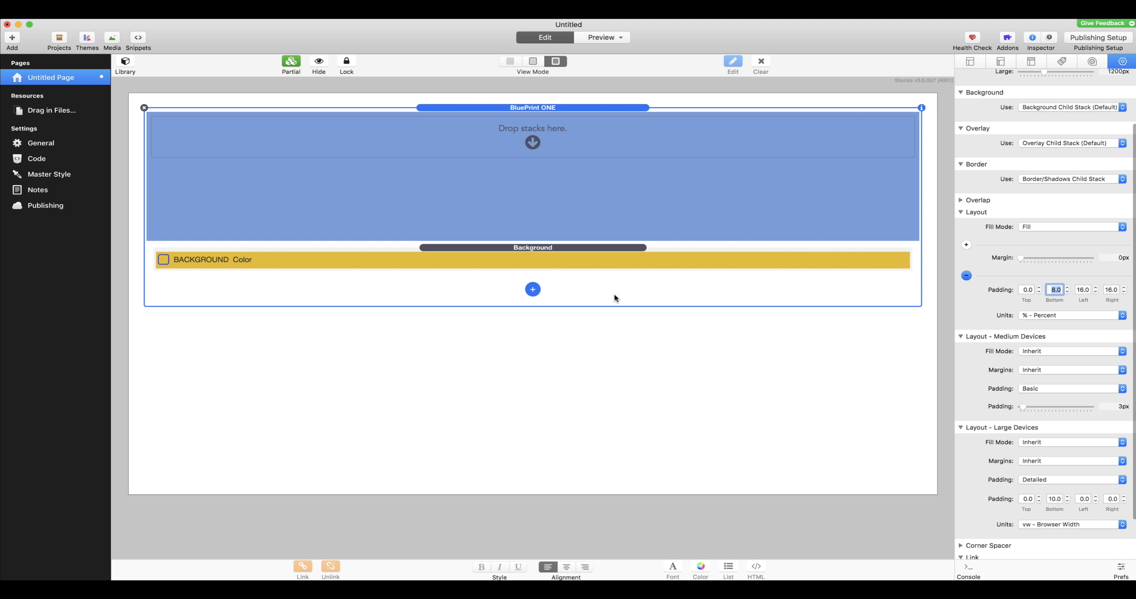